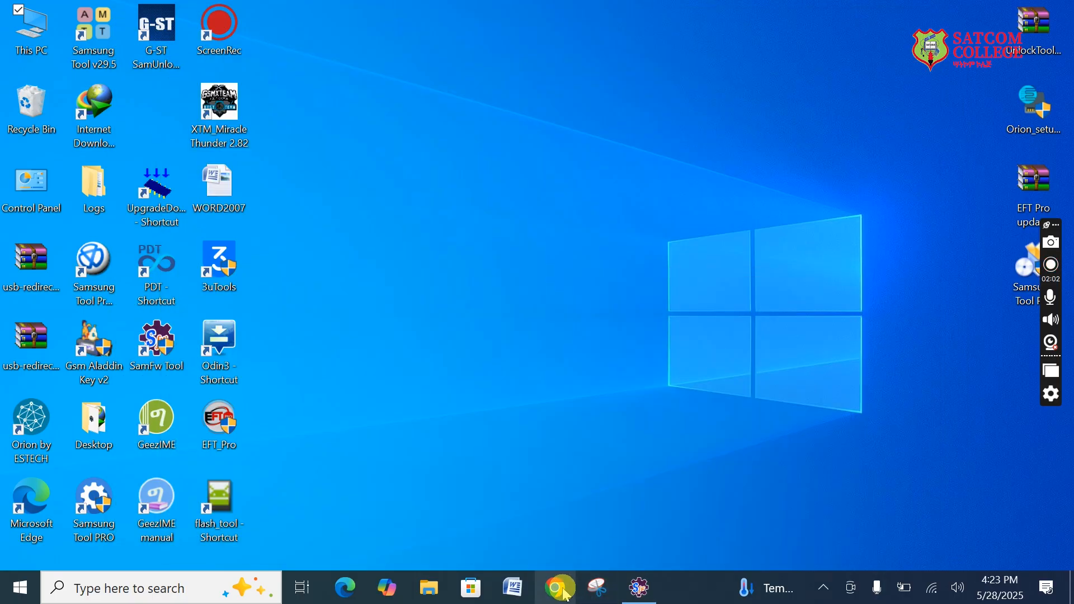
Open Chrome, search Google for samfw, and open the SamFw website from the results.
{"action": "left_click", "coordinate": [560, 590]}
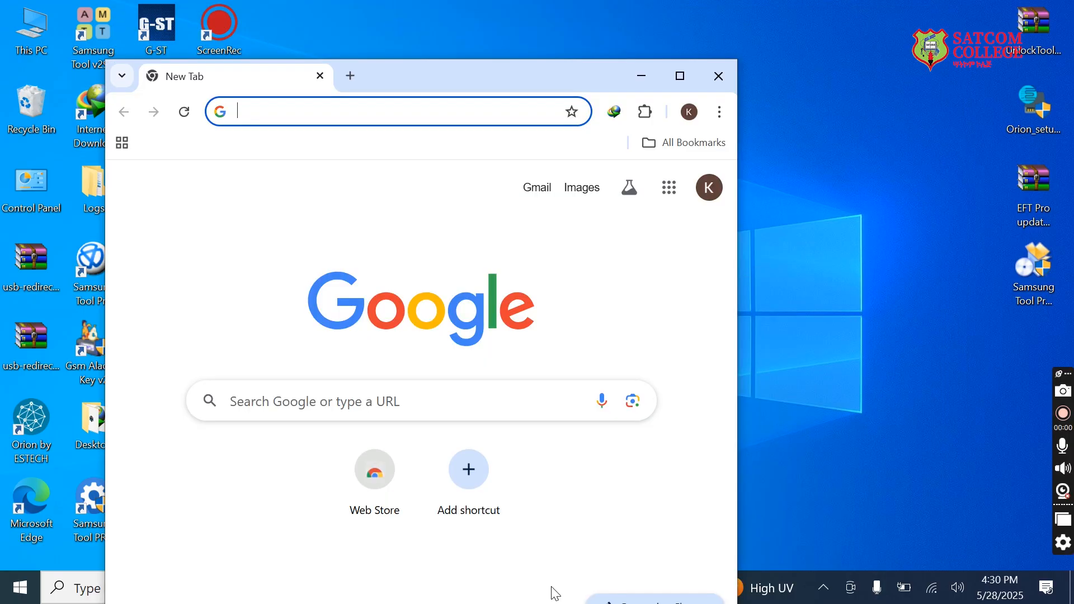
{"action": "left_click", "coordinate": [667, 69]}
{"action": "left_click", "coordinate": [356, 341]}
{"action": "type", "text": "smah"}
{"action": "key", "text": "BackSpace"}
{"action": "type", "text": "f"}
{"action": "left_click", "coordinate": [290, 419]}
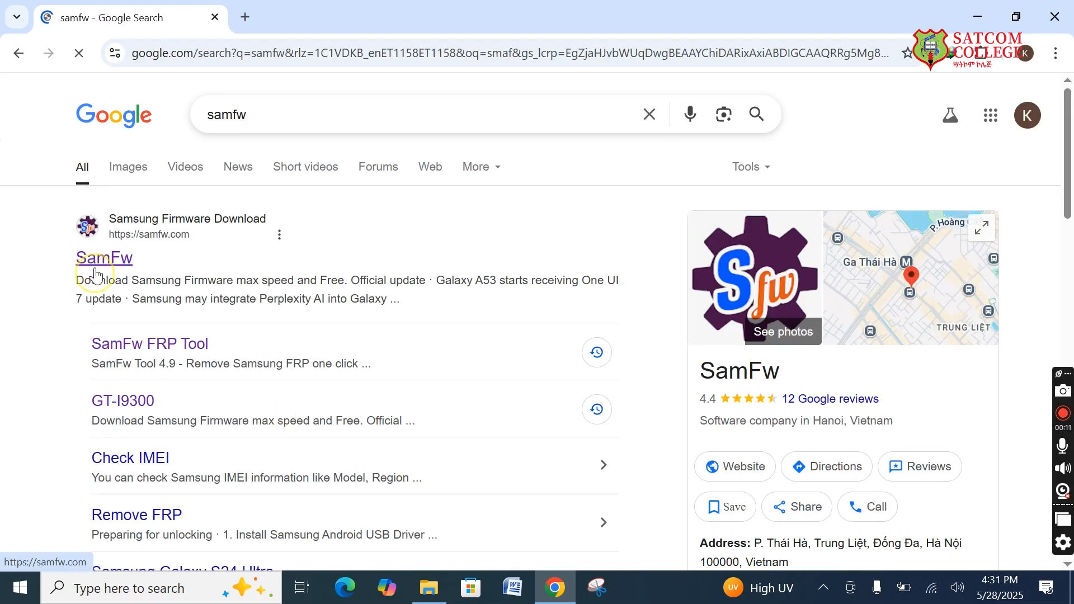
{"action": "left_click", "coordinate": [95, 273]}
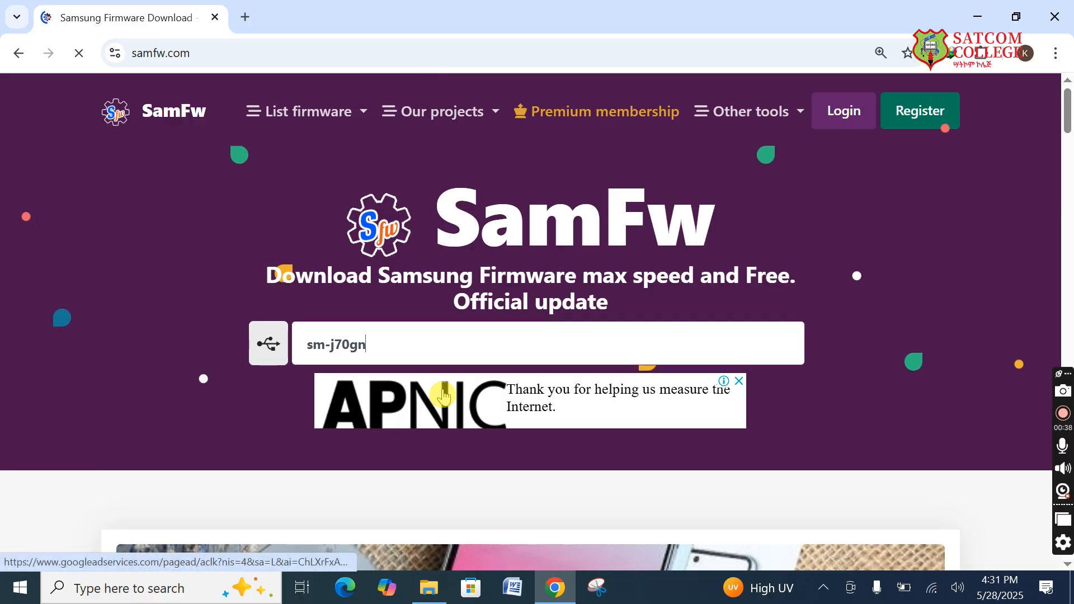
Search the SamFw site for model sm-j710gn and open the SM-J710GN / Galaxy J7 firmware page.
{"action": "left_click", "coordinate": [337, 344]}
{"action": "left_click", "coordinate": [379, 351]}
{"action": "key", "text": "BackSpace"}
{"action": "key", "text": "BackSpace"}
{"action": "key", "text": "BackSpace"}
{"action": "key", "text": "BackSpace"}
{"action": "type", "text": "71"}
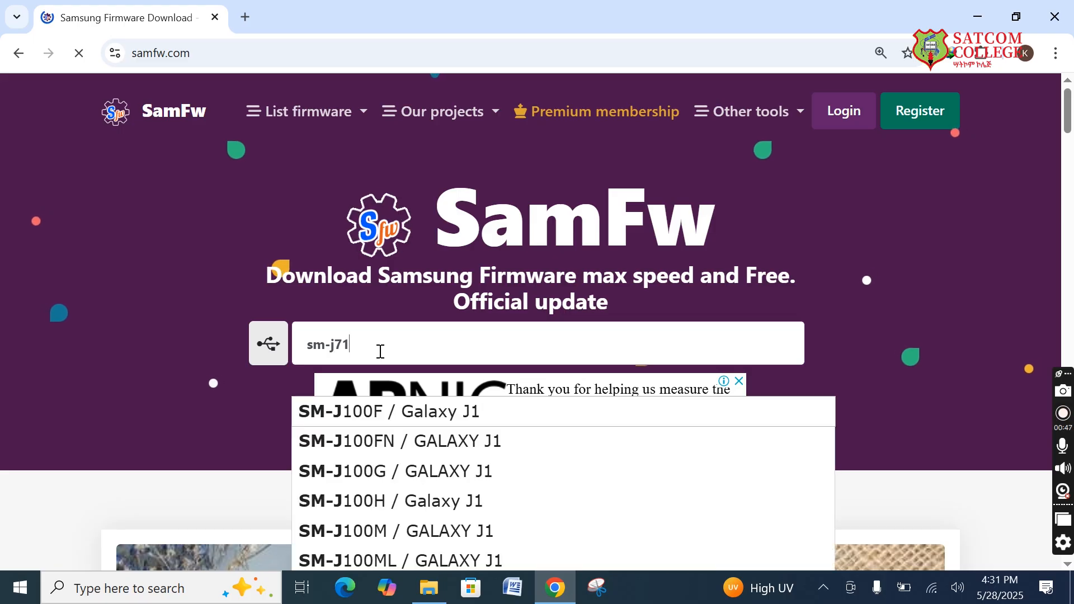
{"action": "type", "text": "0gn"}
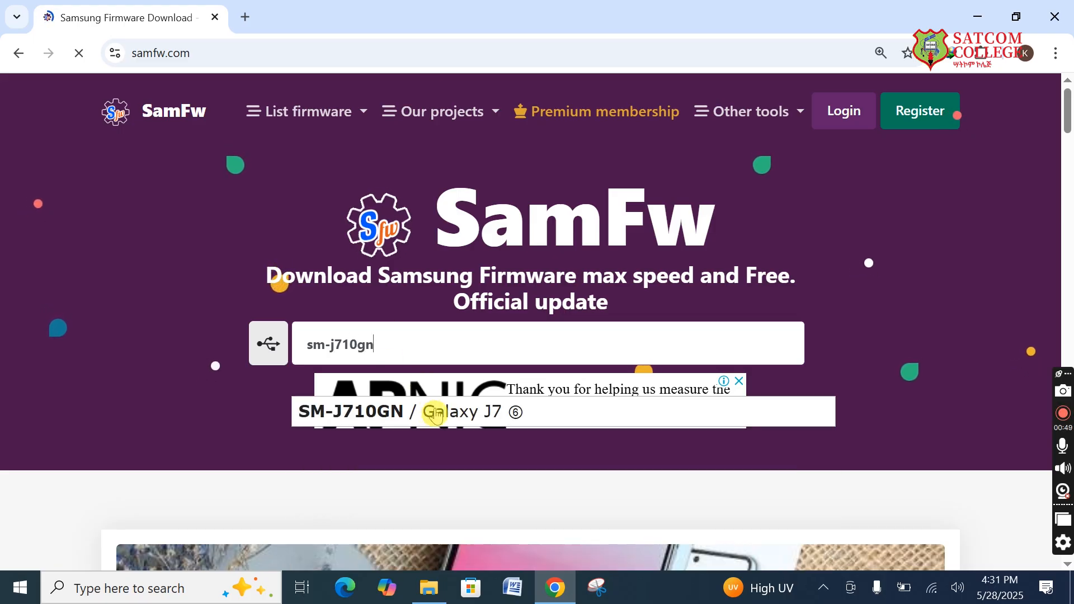
{"action": "left_click", "coordinate": [413, 413]}
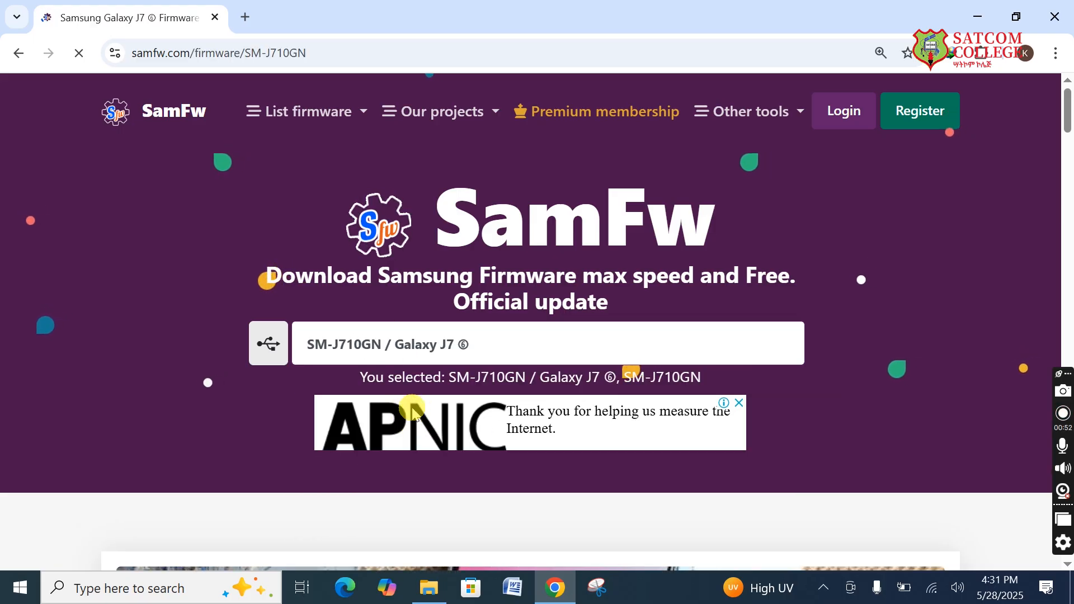
Choose the Malaysia (XME) region in the Asia section of the SM-J710GN firmware page.
{"action": "scroll", "coordinate": [1066, 352], "scroll_direction": "down", "scroll_amount": 15}
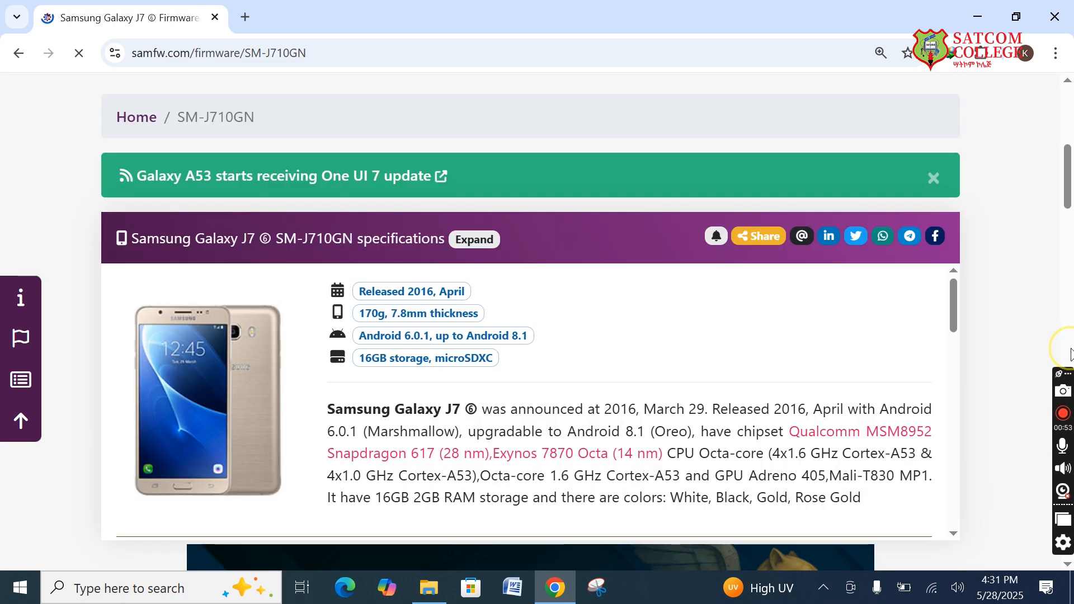
{"action": "scroll", "coordinate": [1071, 354], "scroll_direction": "down", "scroll_amount": 5}
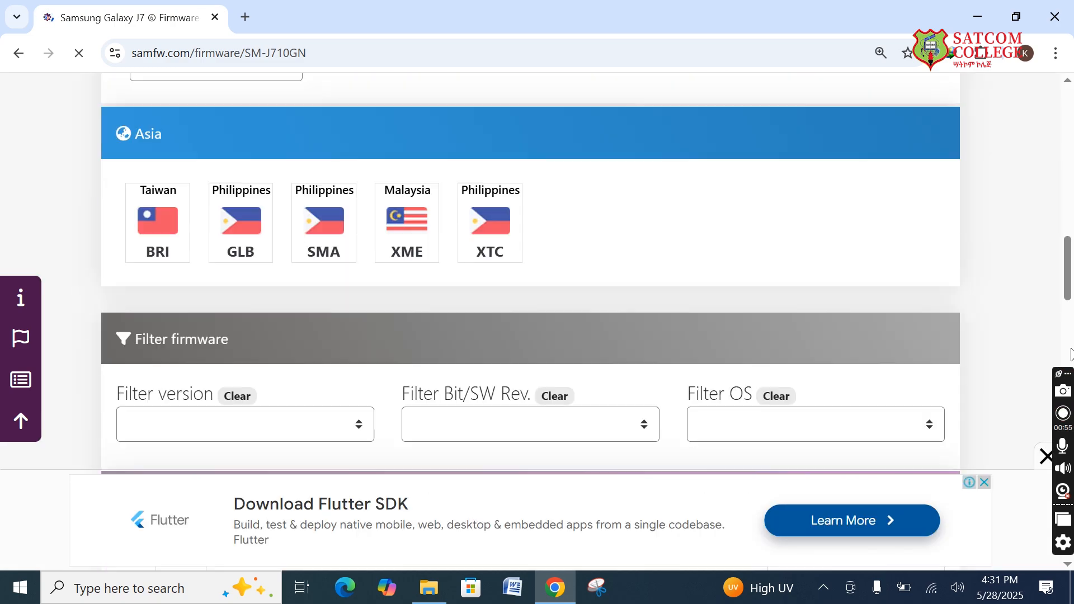
{"action": "scroll", "coordinate": [1071, 354], "scroll_direction": "up", "scroll_amount": 1}
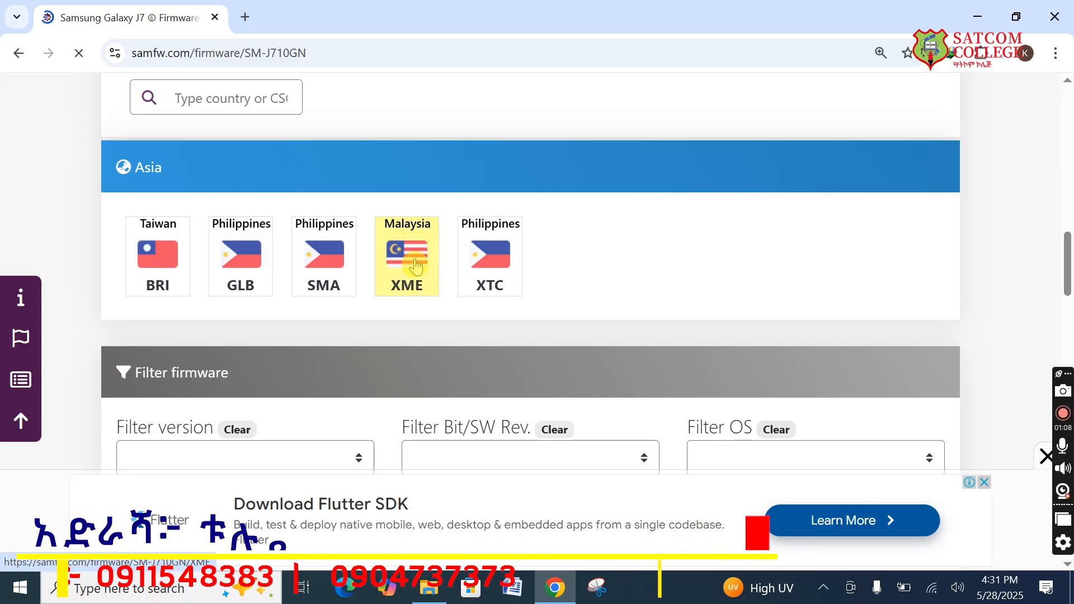
{"action": "left_click", "coordinate": [413, 246]}
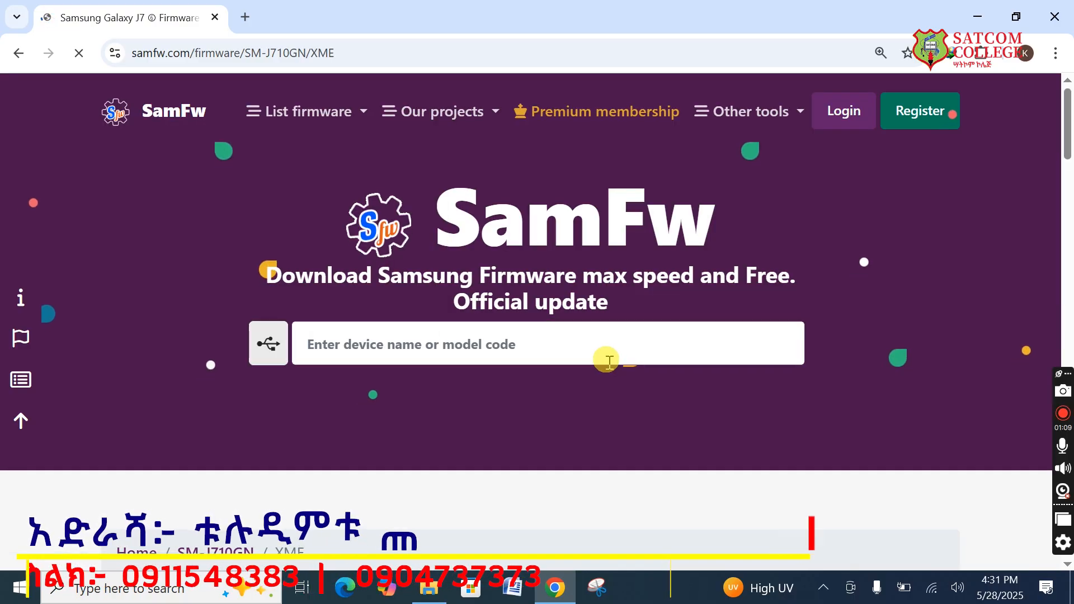
Open the download page for firmware version J710GNDXS4CTJ1 and bring its download server options into view.
{"action": "scroll", "coordinate": [609, 366], "scroll_direction": "down", "scroll_amount": 15}
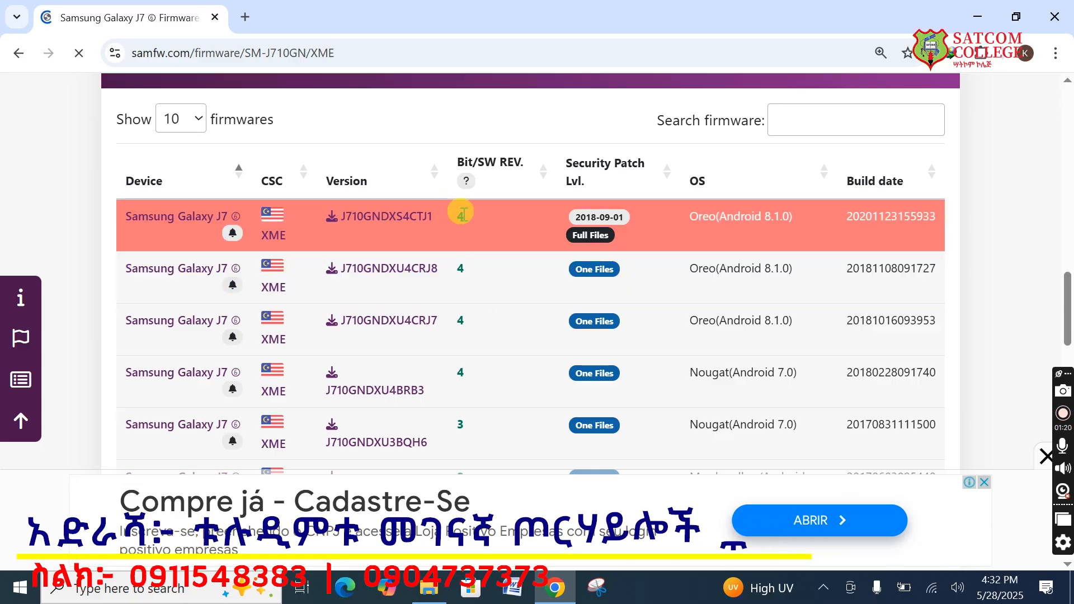
{"action": "left_click", "coordinate": [338, 220]}
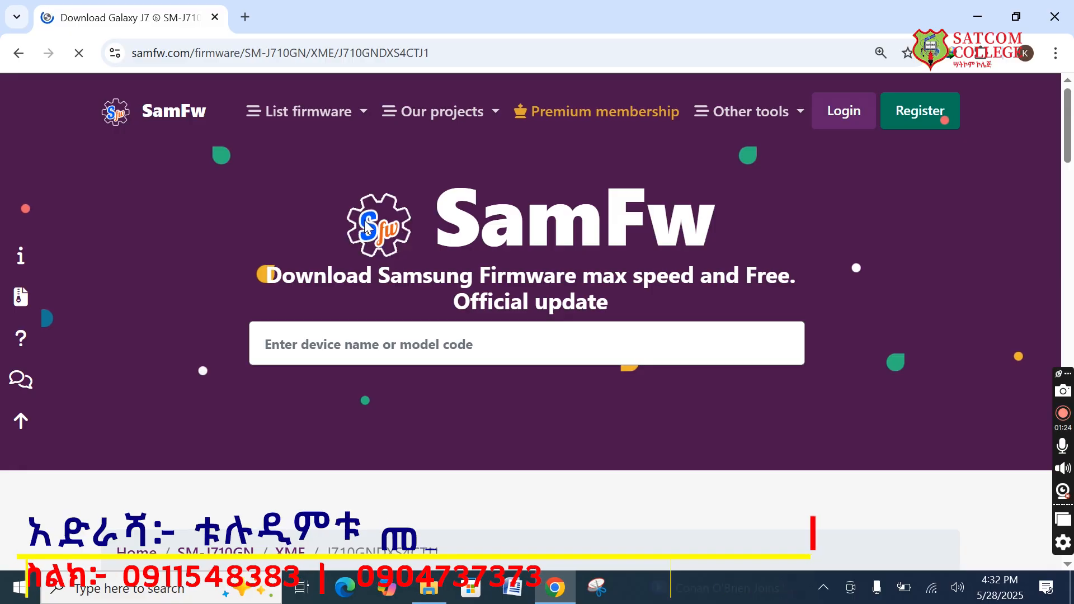
{"action": "scroll", "coordinate": [365, 225], "scroll_direction": "down", "scroll_amount": 5}
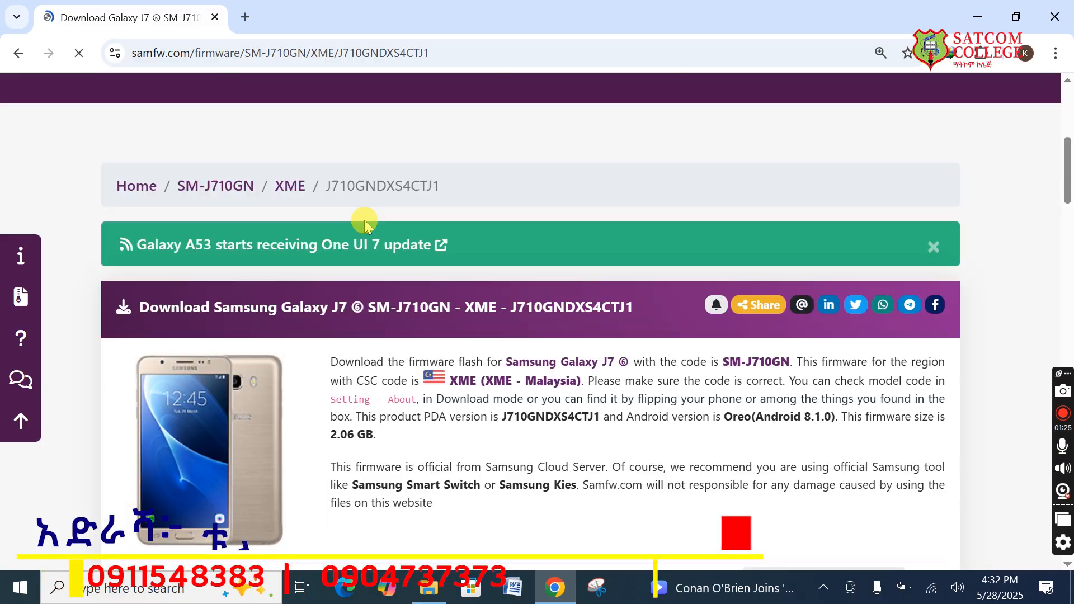
{"action": "scroll", "coordinate": [365, 225], "scroll_direction": "down", "scroll_amount": 10}
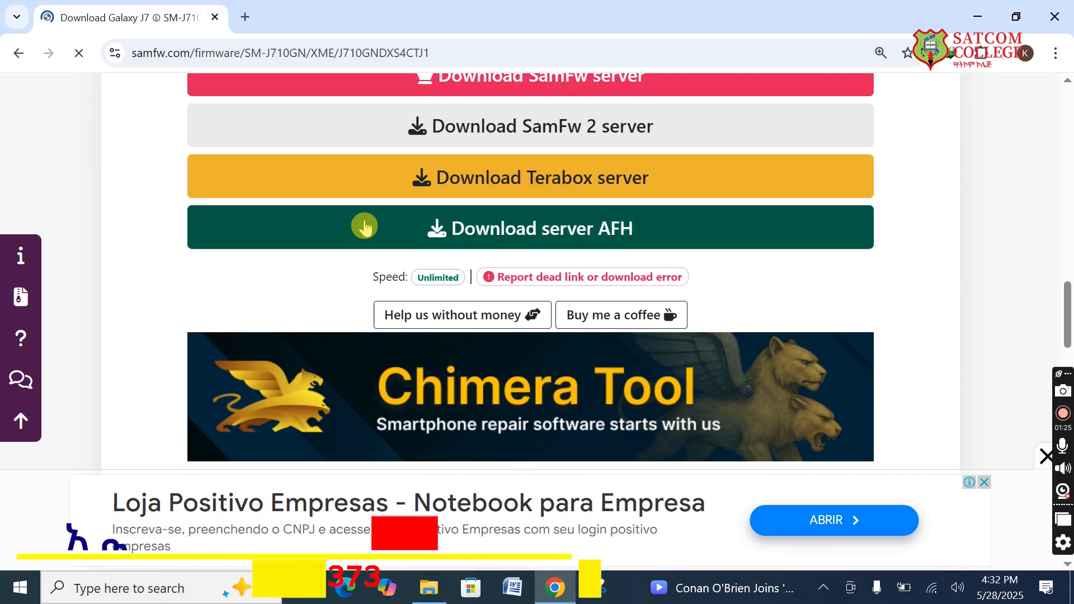
{"action": "scroll", "coordinate": [365, 226], "scroll_direction": "up", "scroll_amount": 3}
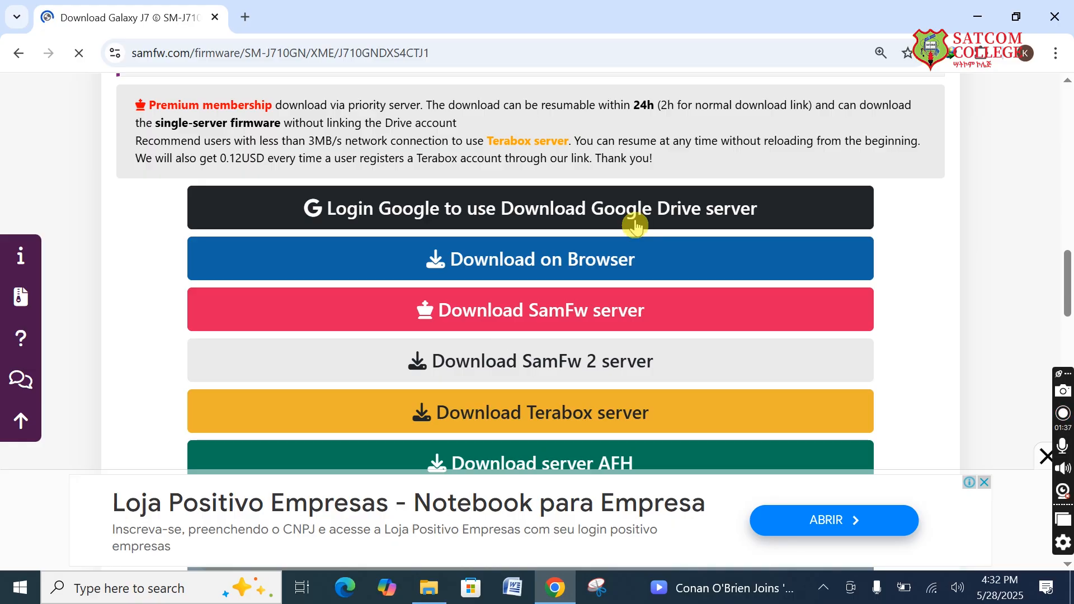
Minimize the browser, launch Odin3 from the desktop, and minimize its window.
{"action": "left_click", "coordinate": [976, 16]}
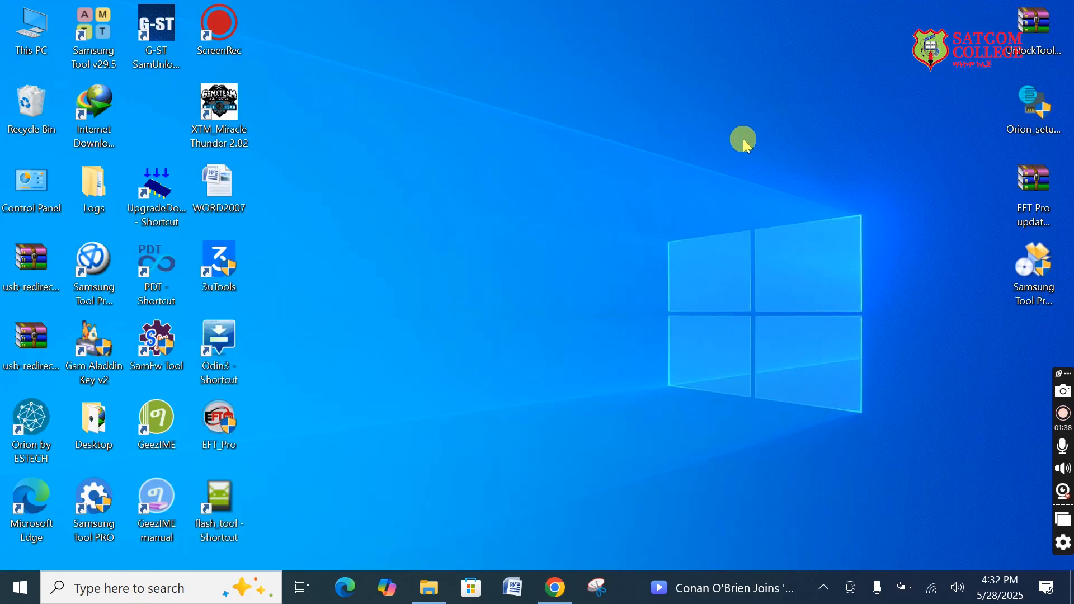
{"action": "double_click", "coordinate": [216, 355]}
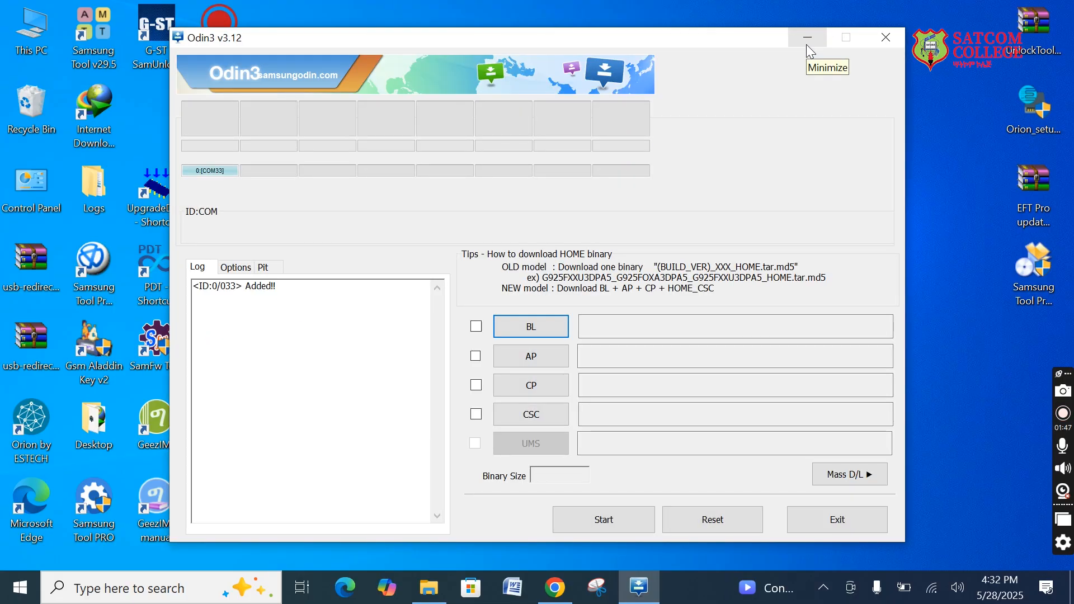
{"action": "left_click", "coordinate": [807, 38]}
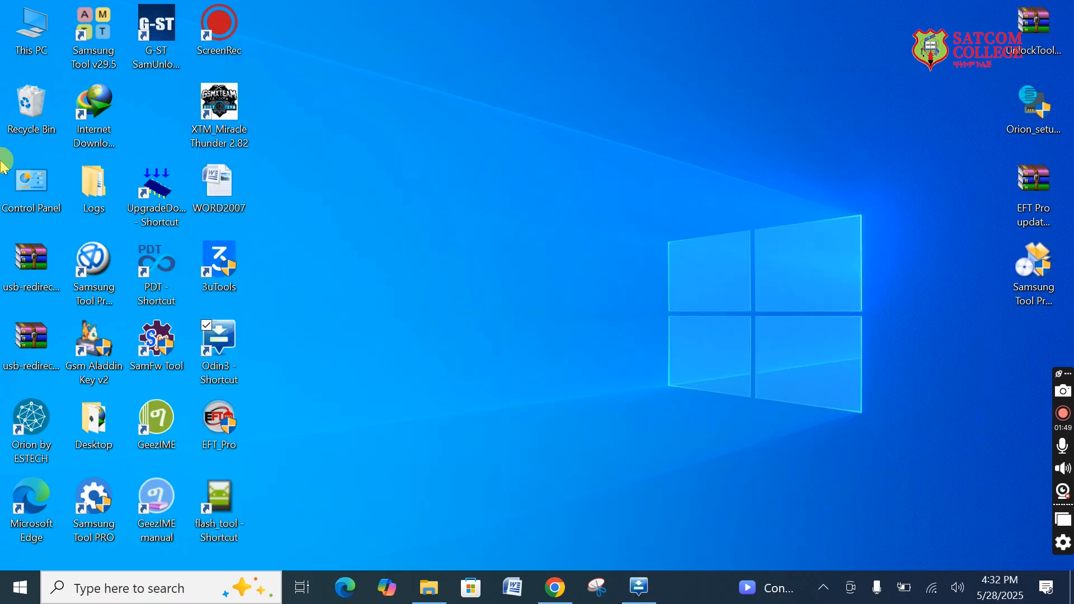
Extract the SAMFW.COM_SM-J710GN_SMA_J710GNDXS4CTJ1 archive in place inside the Flash files folder on drive D.
{"action": "double_click", "coordinate": [28, 33]}
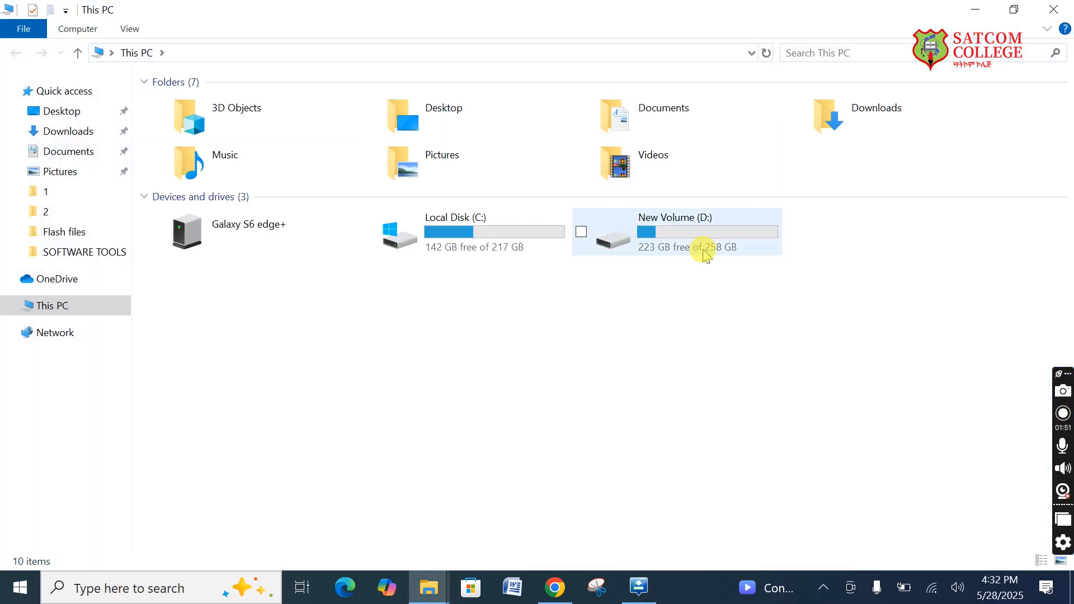
{"action": "double_click", "coordinate": [703, 253]}
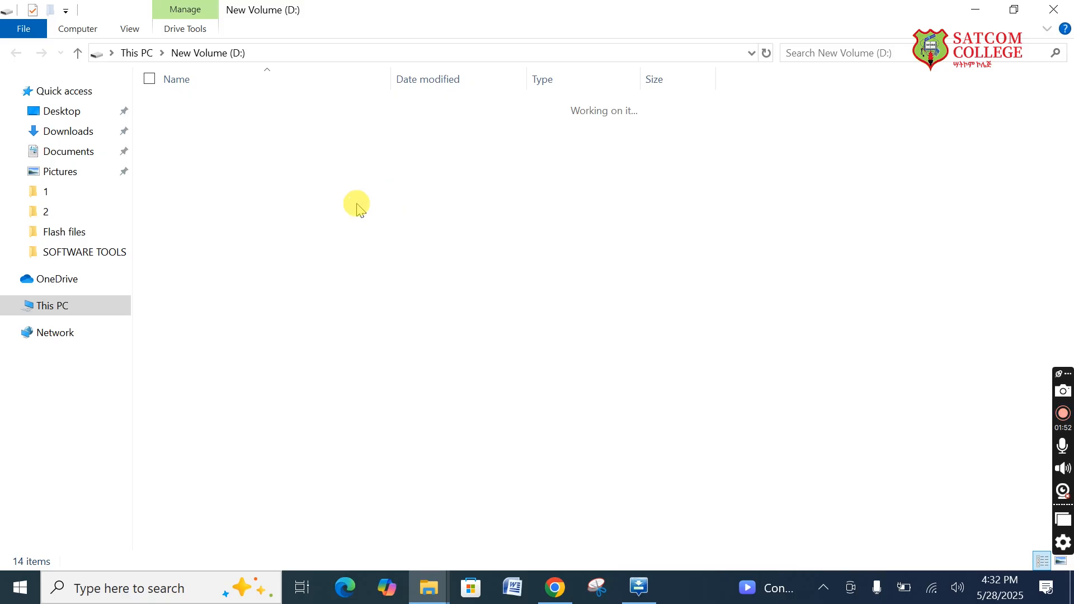
{"action": "left_click", "coordinate": [218, 178]}
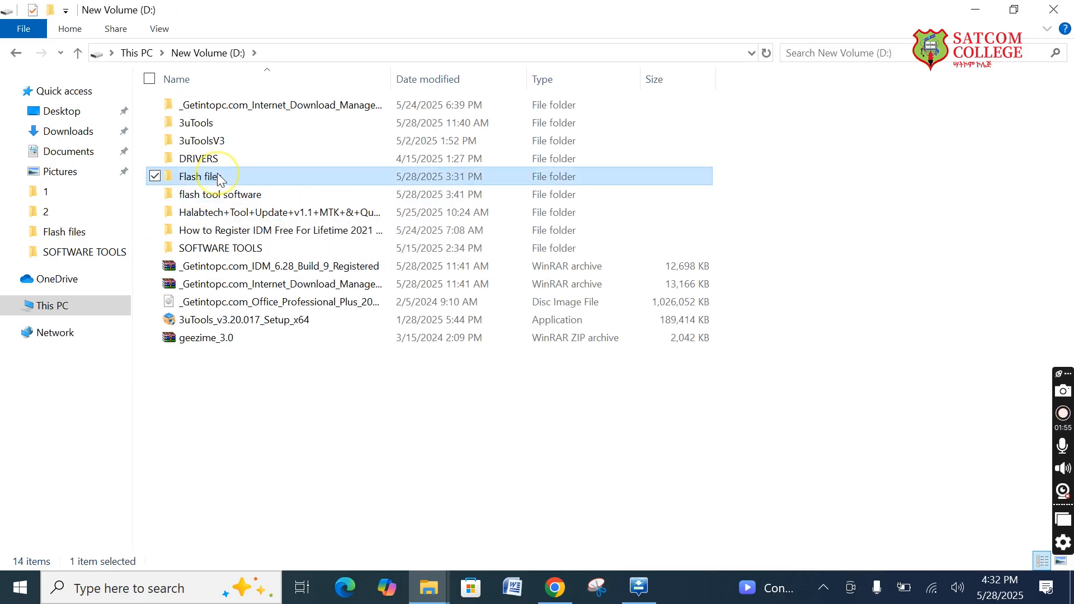
{"action": "double_click", "coordinate": [219, 178]}
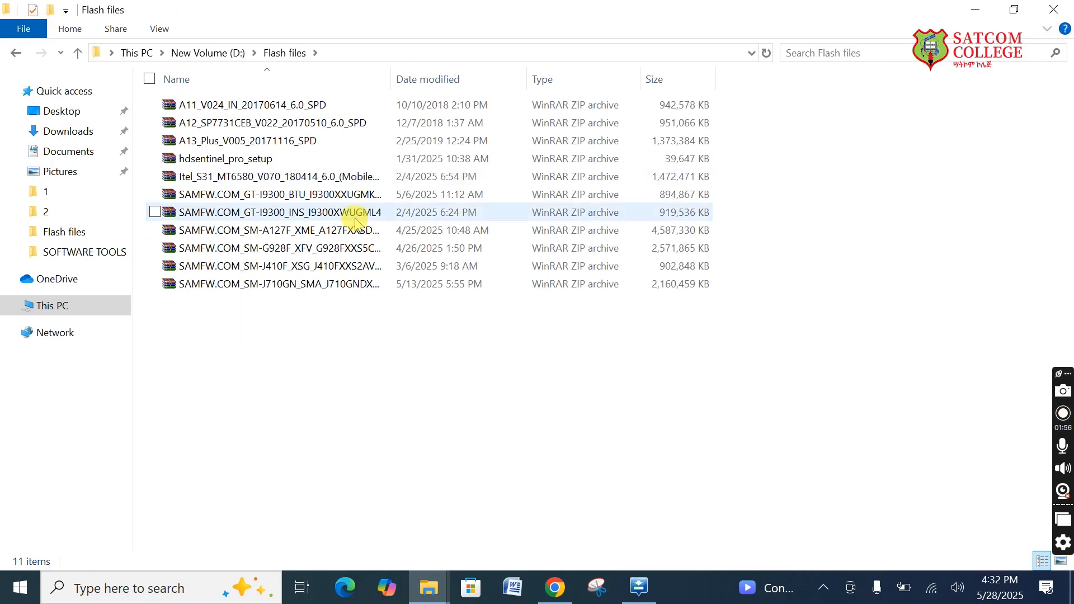
{"action": "left_click", "coordinate": [276, 269]}
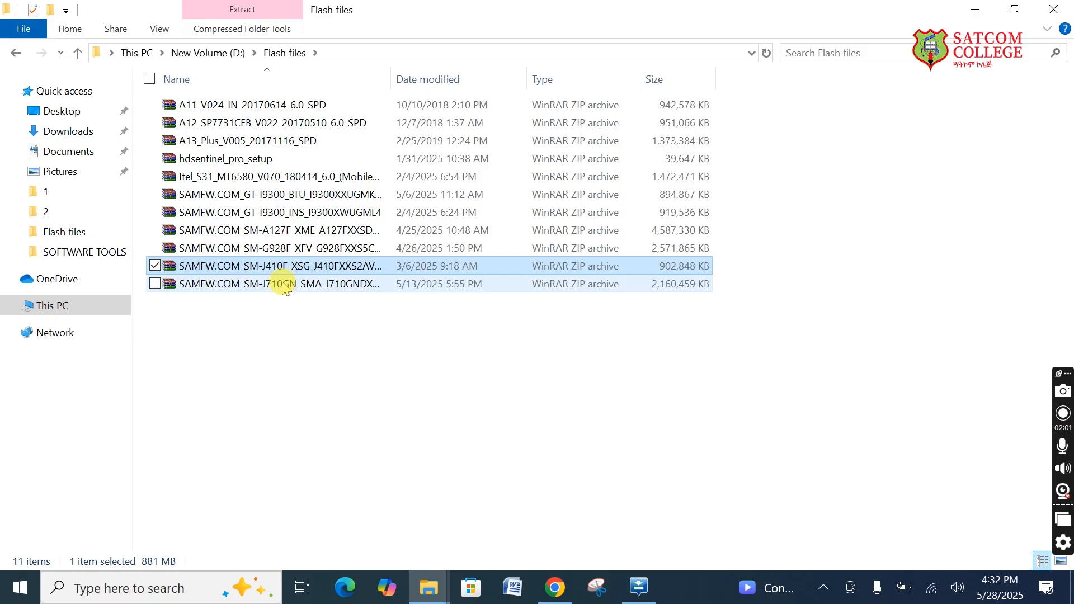
{"action": "left_click", "coordinate": [284, 285]}
{"action": "right_click", "coordinate": [283, 282]}
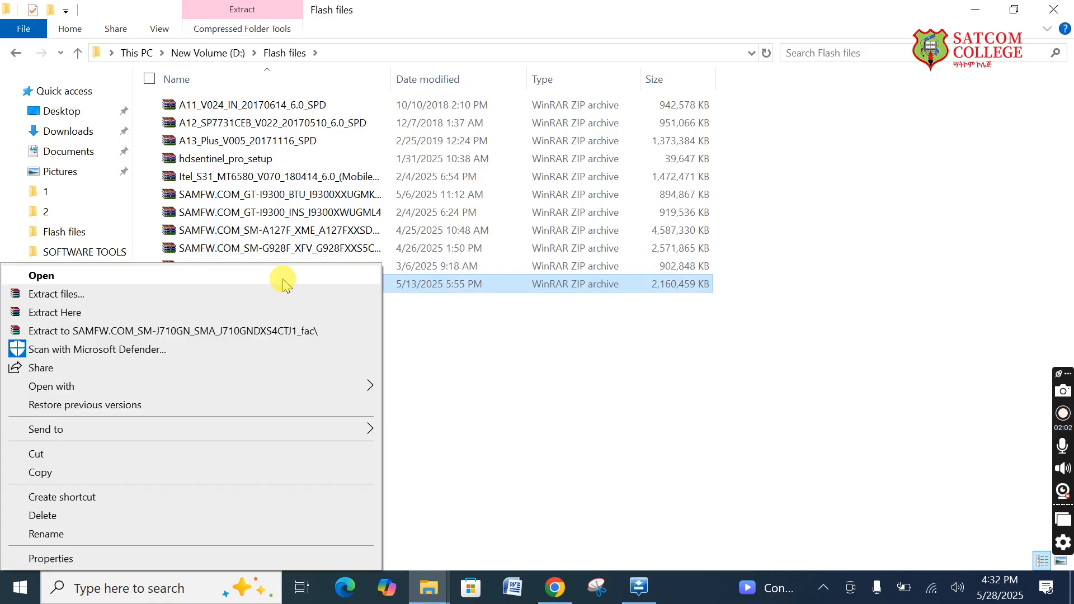
{"action": "left_click", "coordinate": [72, 313]}
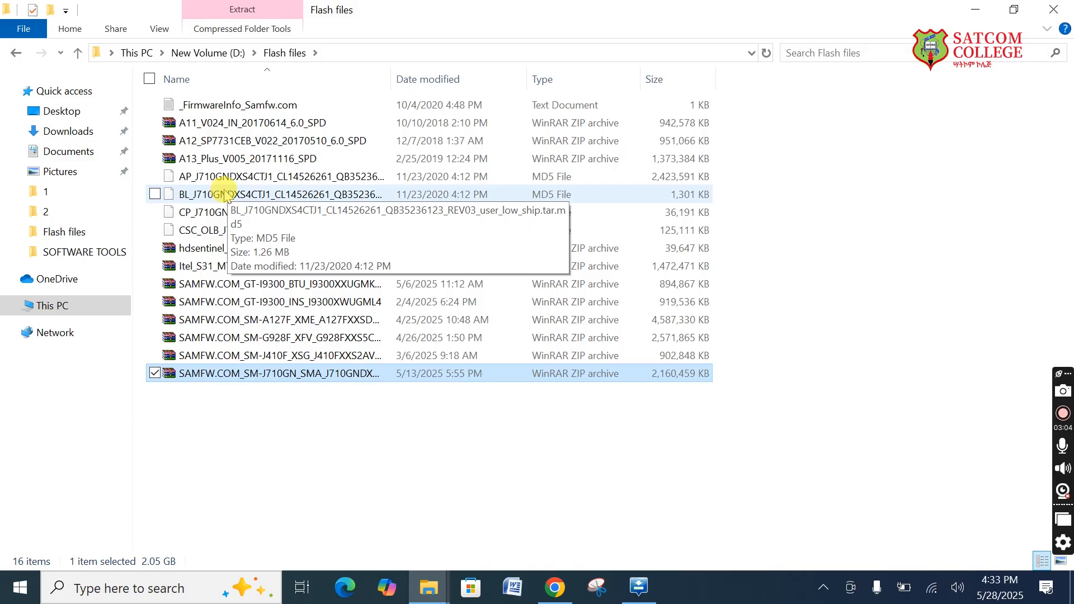
Switch to Odin3 and load the extracted BL_J710GNDXS4CTJ1 and AP_J710GNDXS4CTJ1 files as BL and AP.
{"action": "mouse_move", "coordinate": [636, 597]}
{"action": "left_click", "coordinate": [656, 484]}
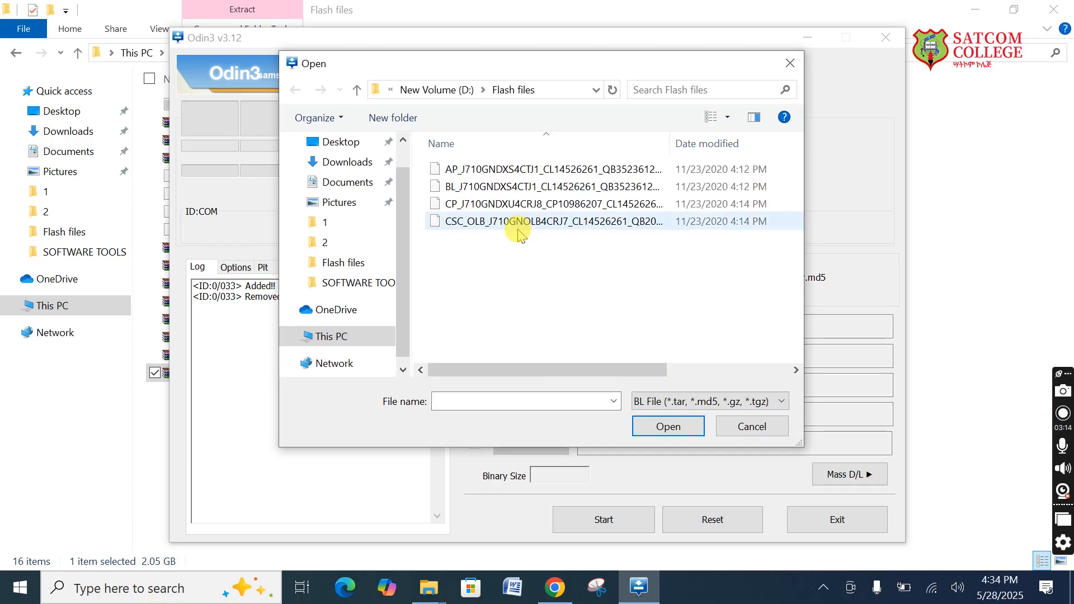
{"action": "left_click", "coordinate": [484, 188]}
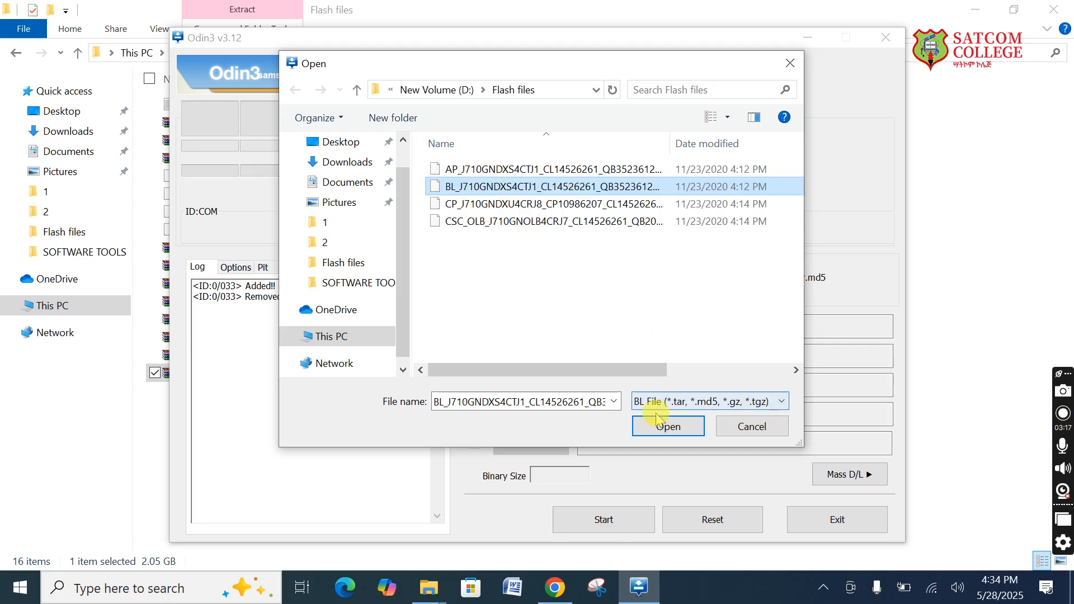
{"action": "left_click", "coordinate": [669, 428]}
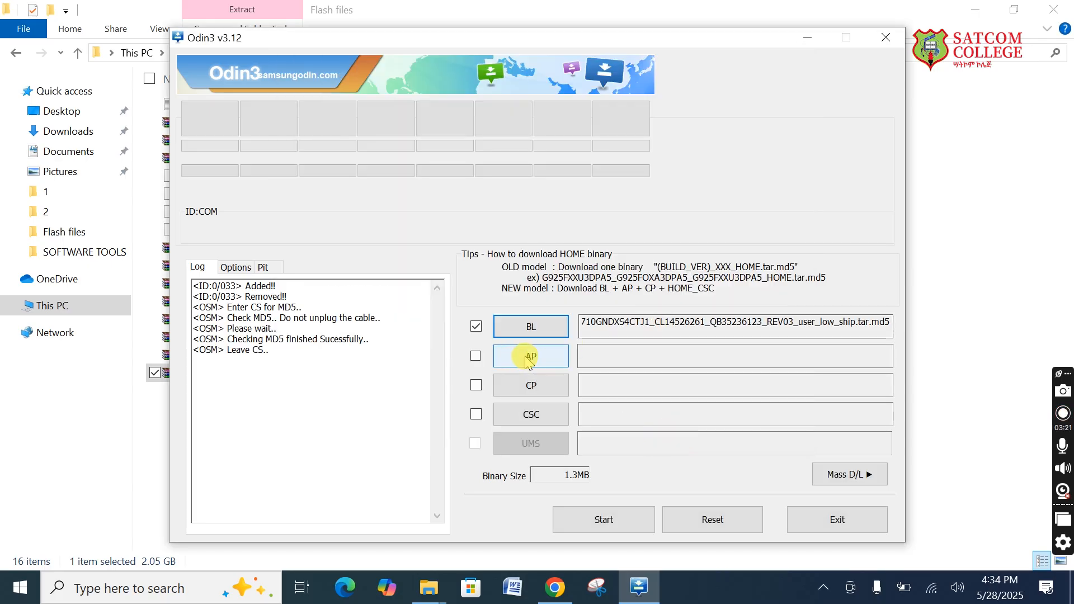
{"action": "left_click", "coordinate": [528, 359]}
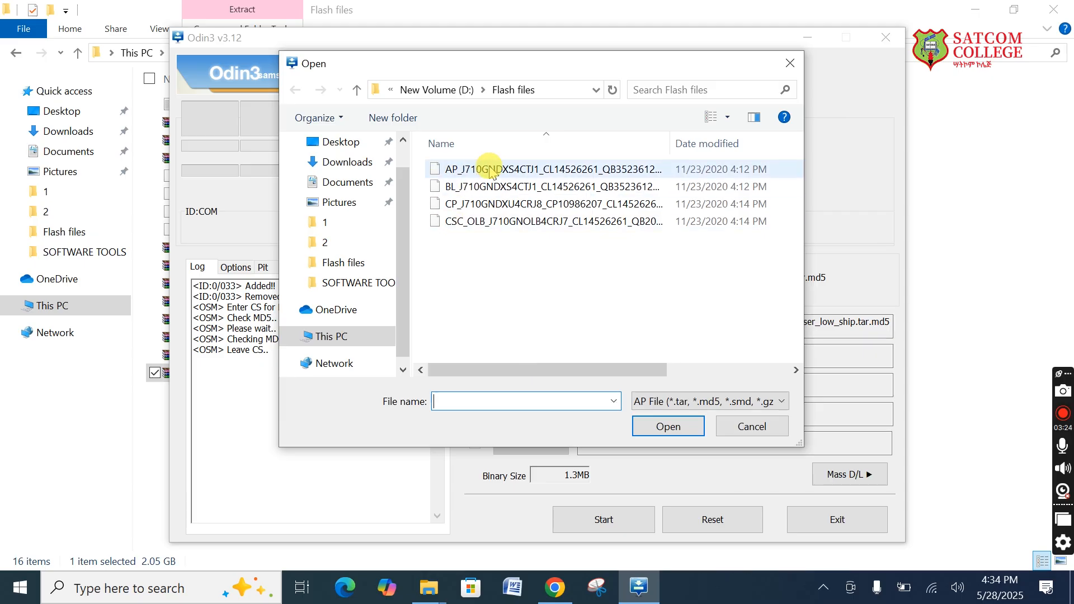
{"action": "left_click", "coordinate": [490, 170]}
{"action": "left_click", "coordinate": [665, 426]}
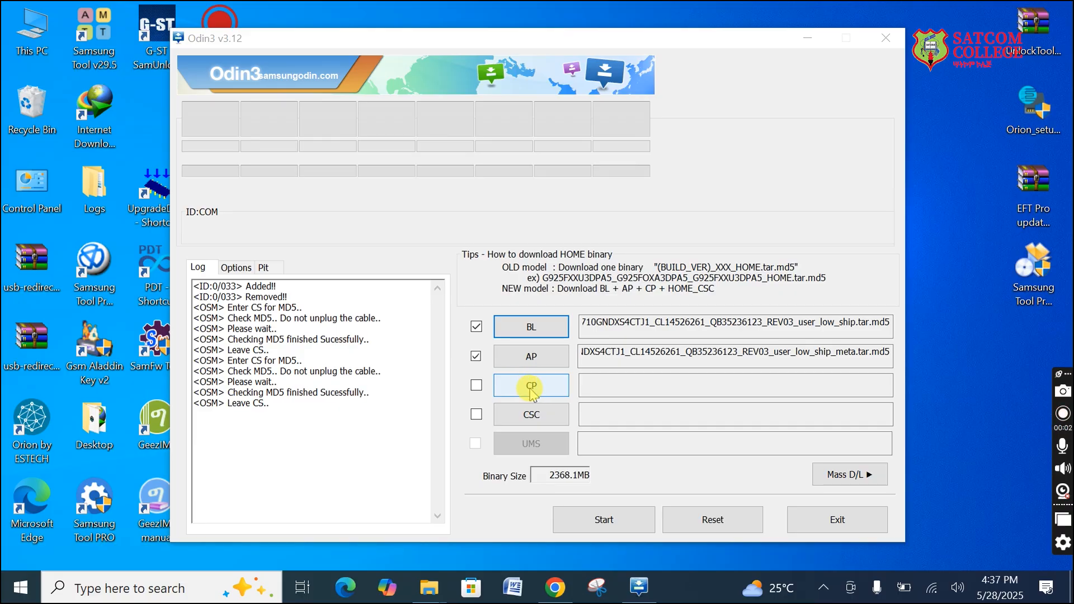
Load the CP_J710GNDXU4CRJ8_CP10986207 file from the Flash files folder as CP.
{"action": "left_click", "coordinate": [529, 386]}
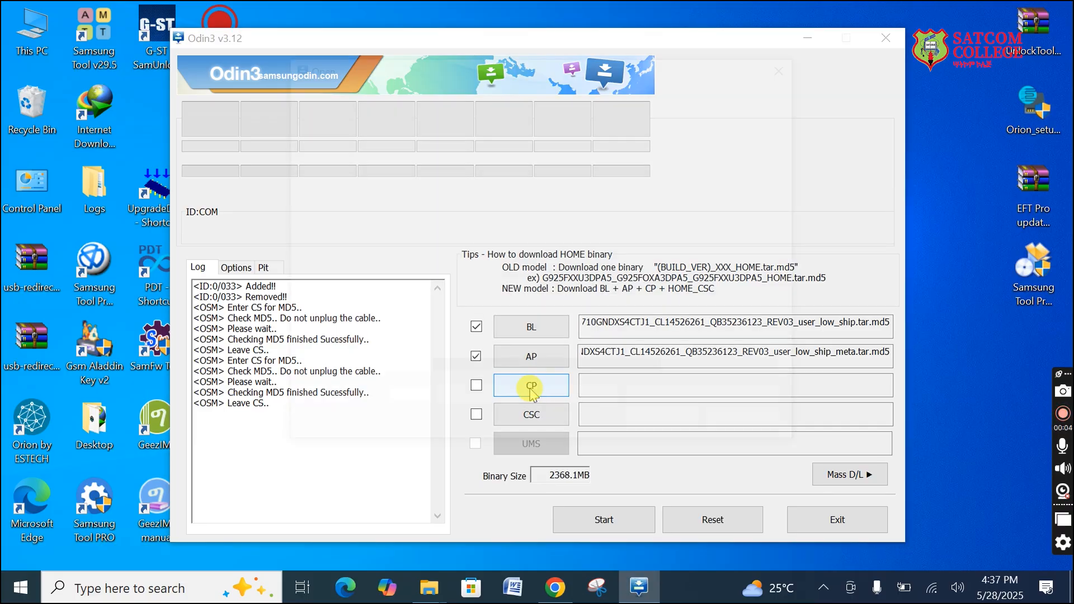
{"action": "left_click", "coordinate": [485, 206]}
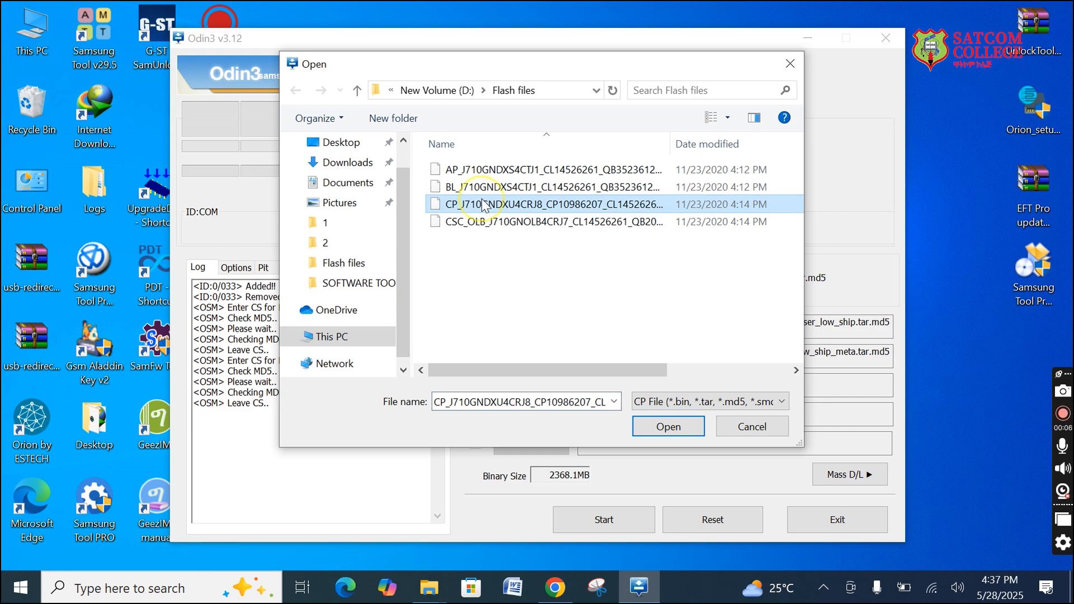
{"action": "left_click", "coordinate": [669, 427]}
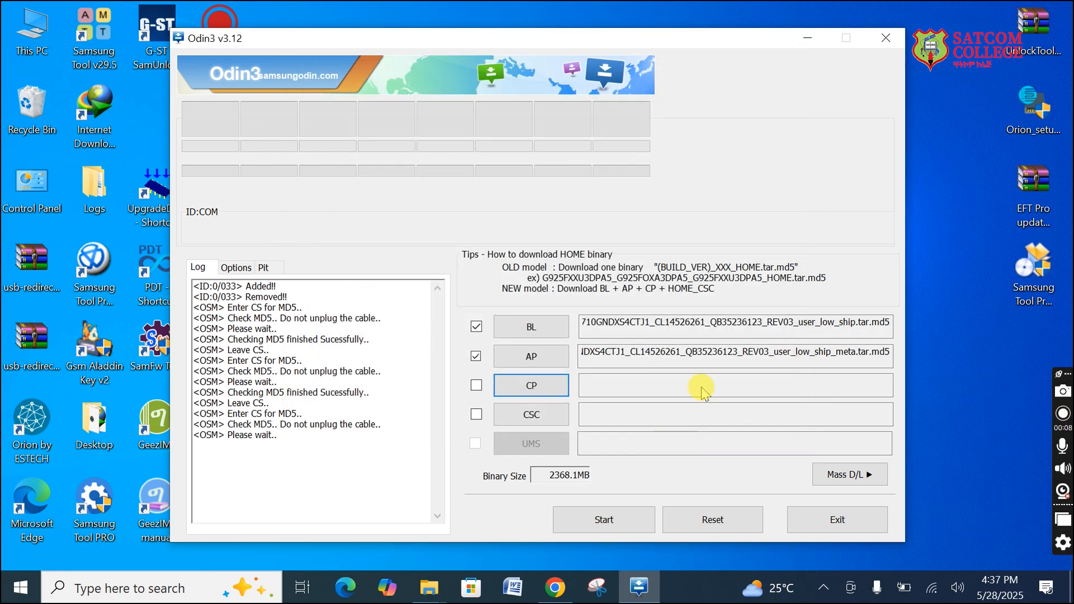
Load the CSC_OLB_J710GNOLB4CRJ7 file from the Flash files folder as CSC and start flashing the phone.
{"action": "left_click", "coordinate": [529, 416]}
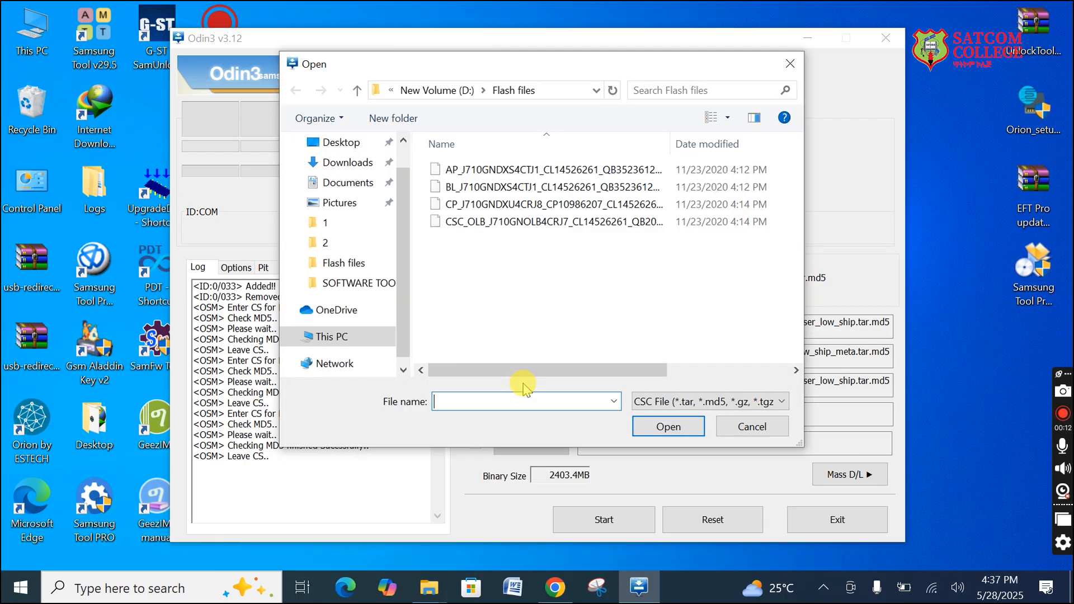
{"action": "left_click", "coordinate": [471, 224]}
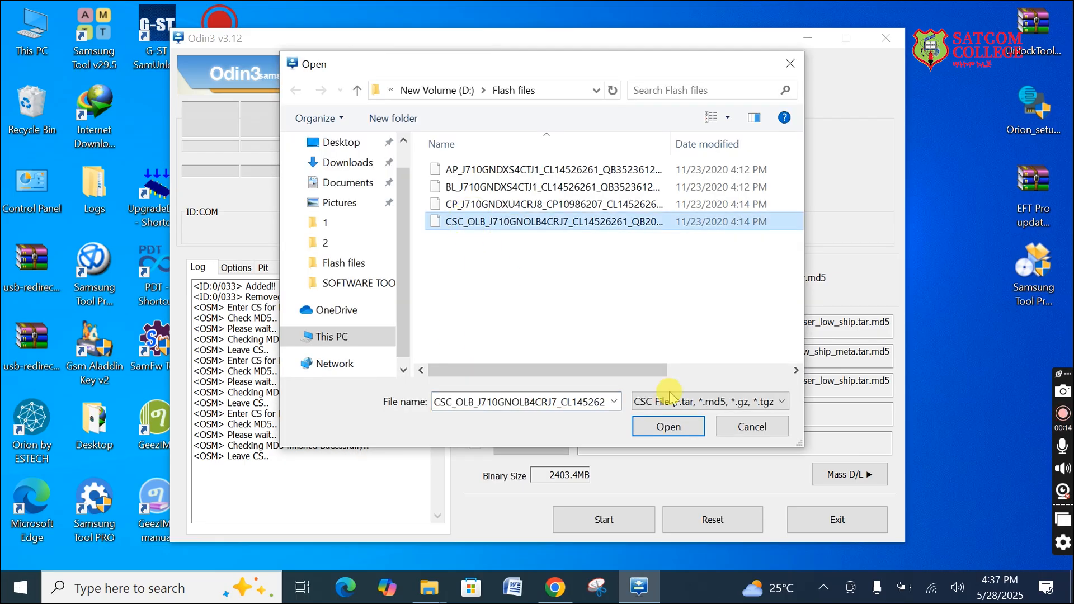
{"action": "left_click", "coordinate": [669, 427]}
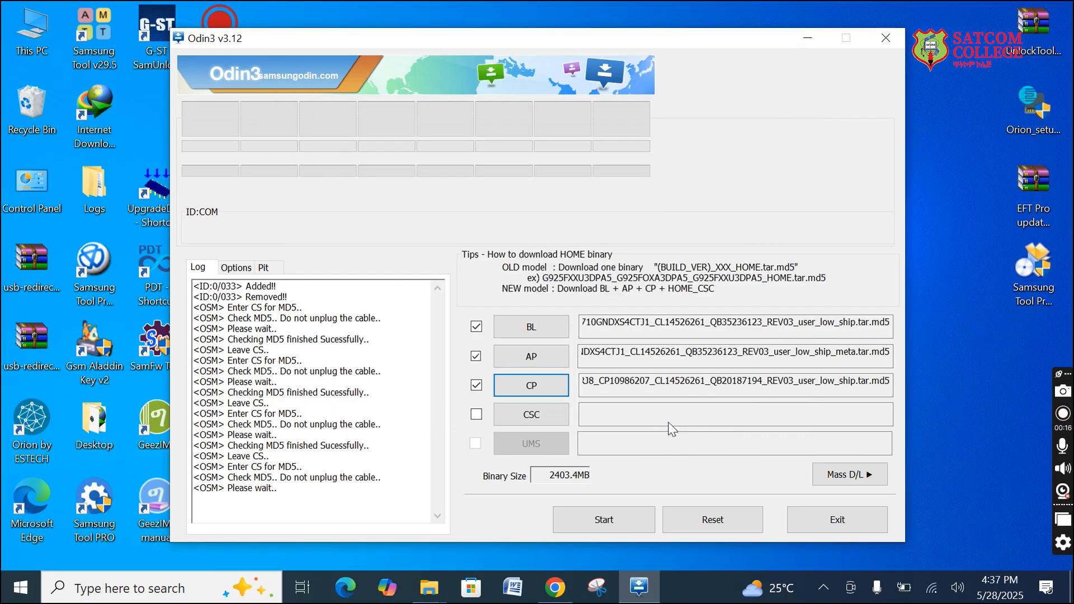
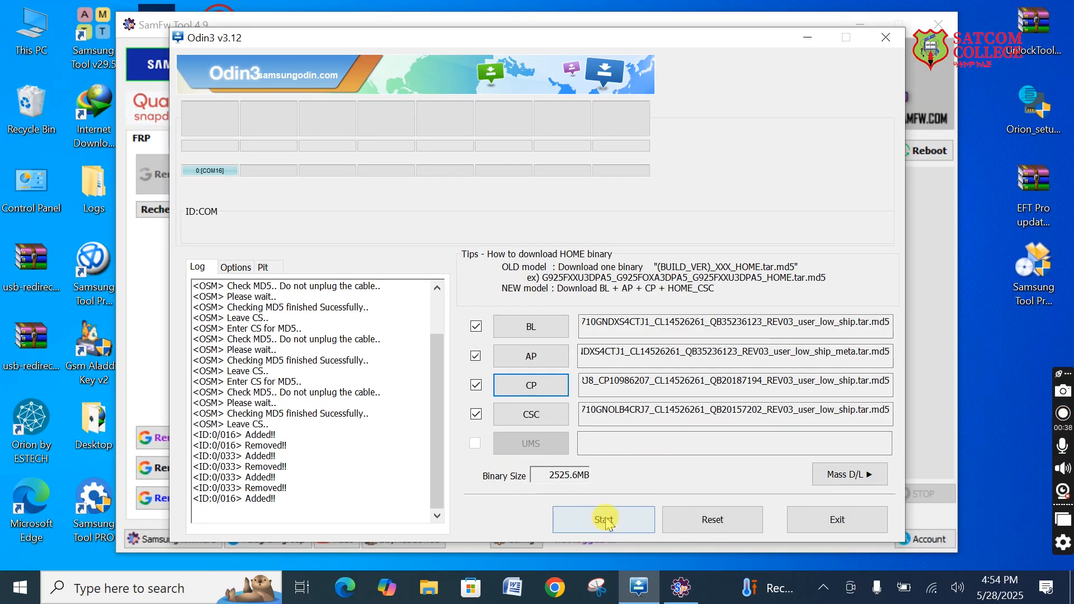
{"action": "left_click", "coordinate": [608, 521]}
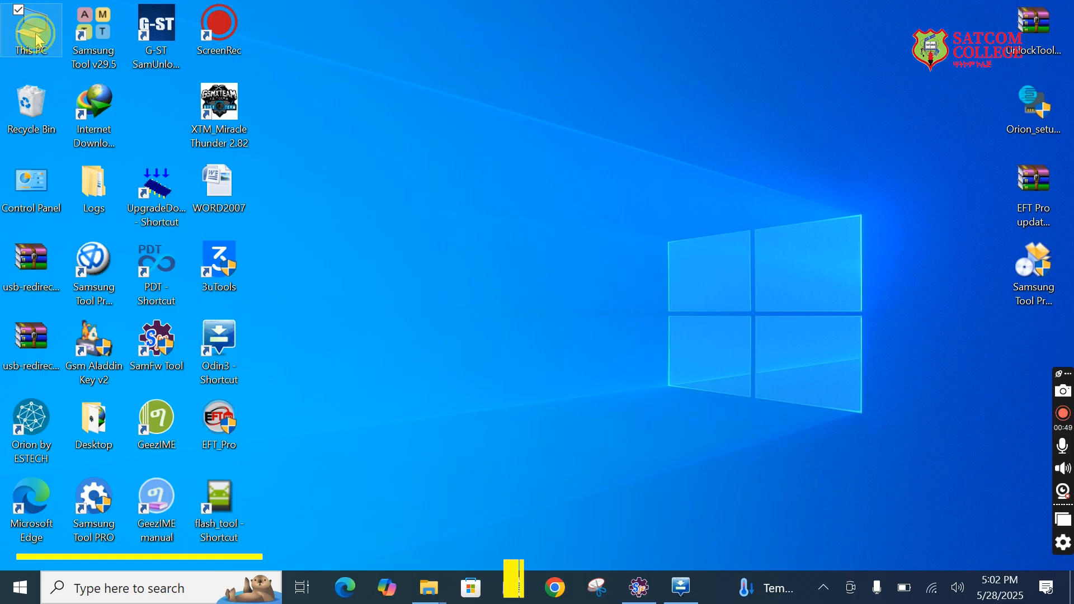
Extract the SAMFW.COM_GT-I9300_INS_I9300XWUGML4 archive in place inside the Flash files folder on drive D.
{"action": "double_click", "coordinate": [35, 32]}
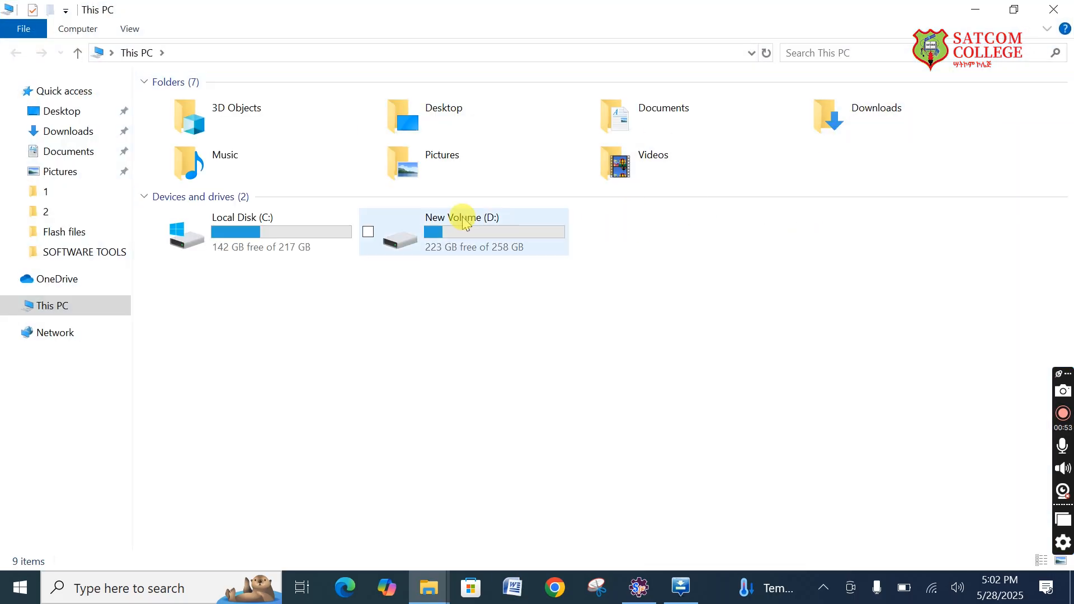
{"action": "double_click", "coordinate": [464, 222]}
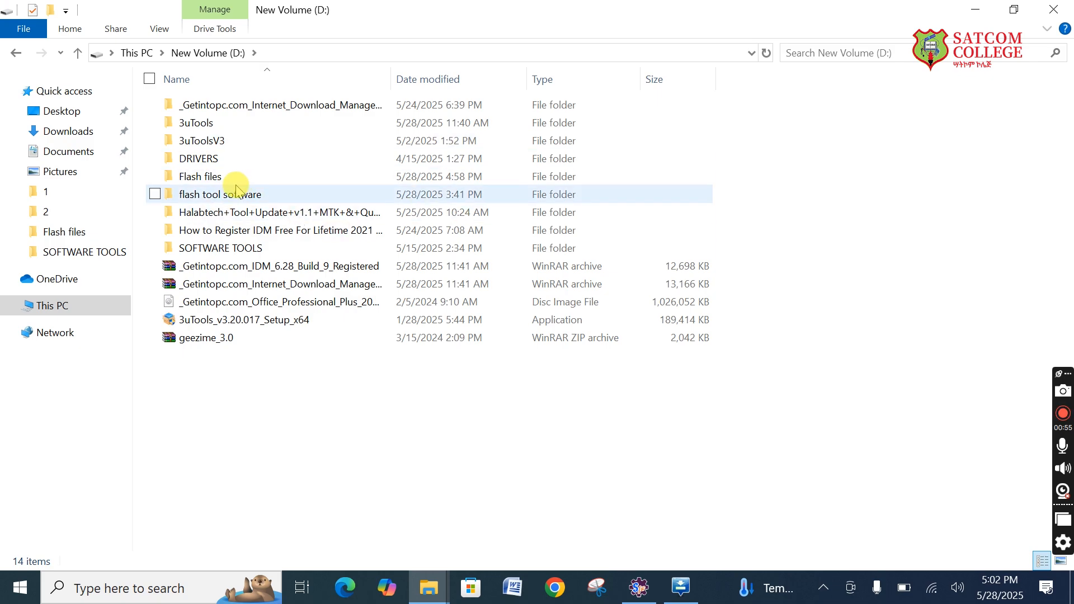
{"action": "double_click", "coordinate": [235, 176]}
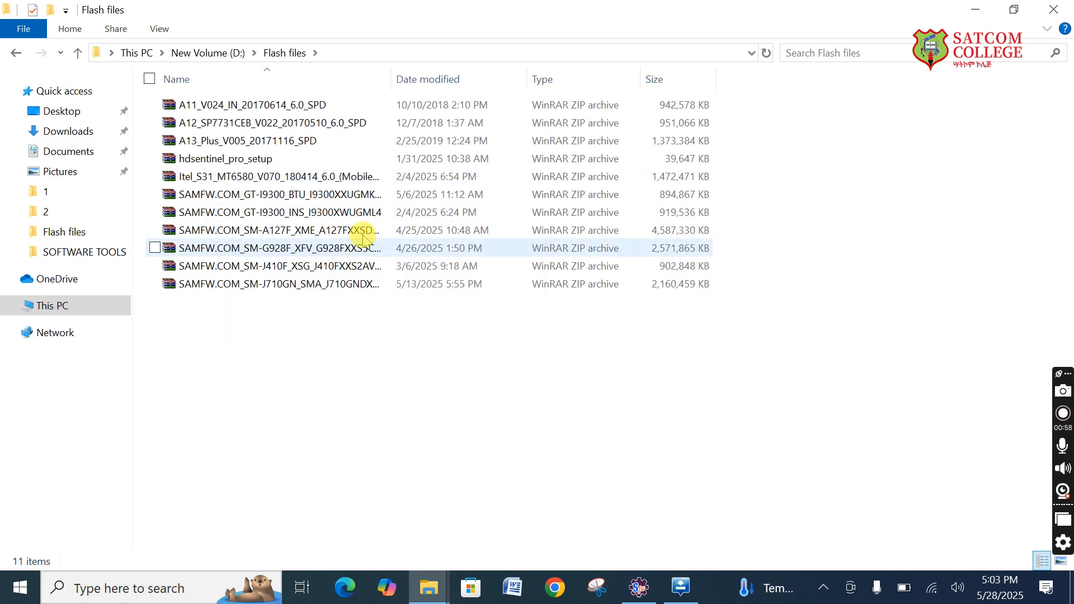
{"action": "right_click", "coordinate": [360, 212]}
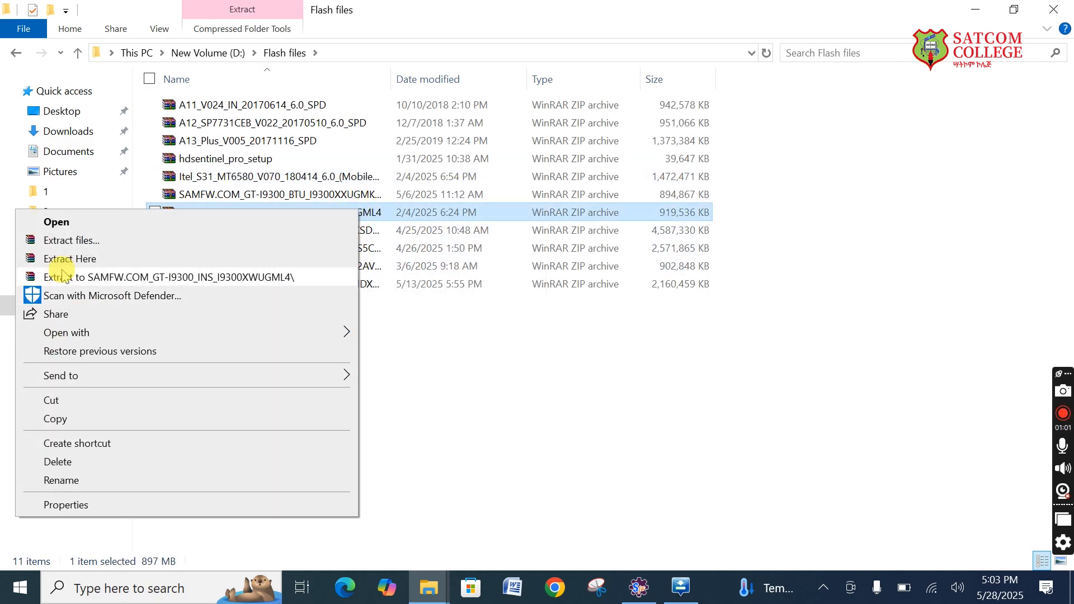
{"action": "left_click", "coordinate": [60, 258]}
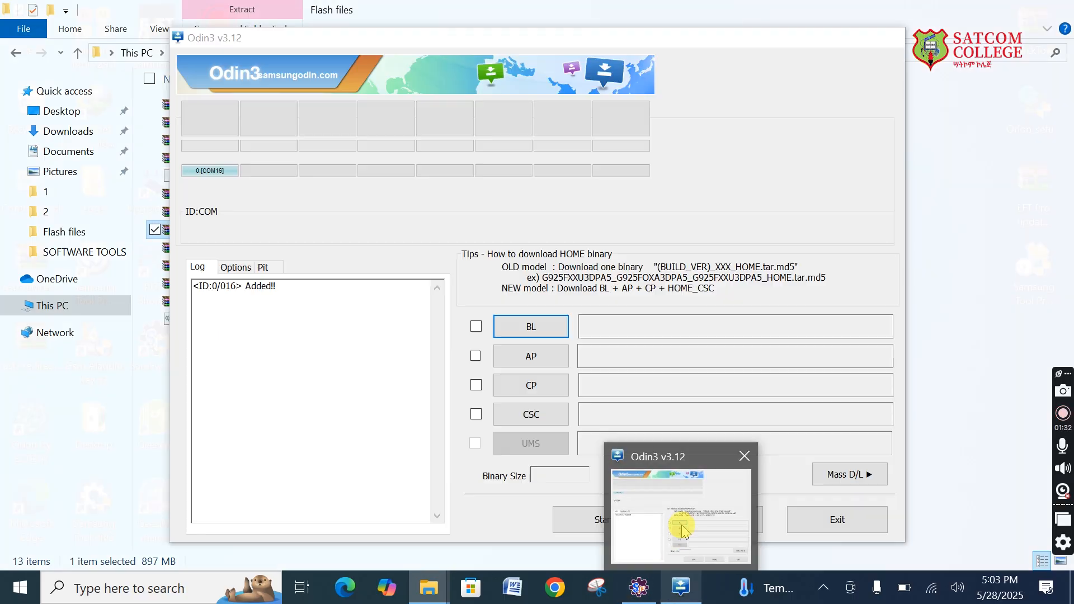
Switch to Odin3, load the extracted I9300XWUGML4_I9300ODDGML4_I9300DDUGNB1_HOME file as AP, and start flashing.
{"action": "left_click", "coordinate": [679, 521]}
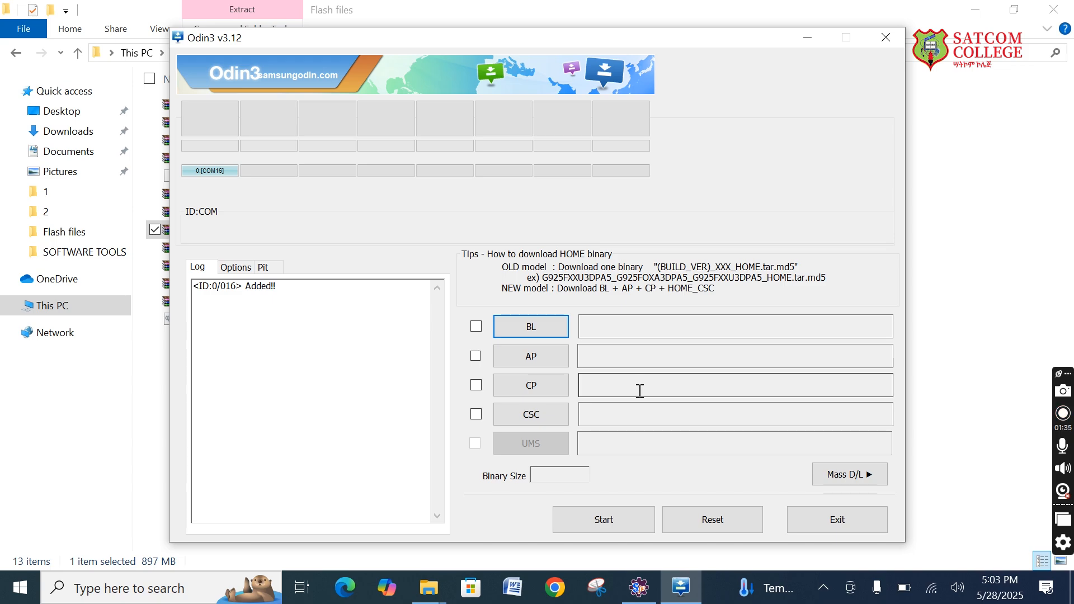
{"action": "left_click", "coordinate": [499, 355]}
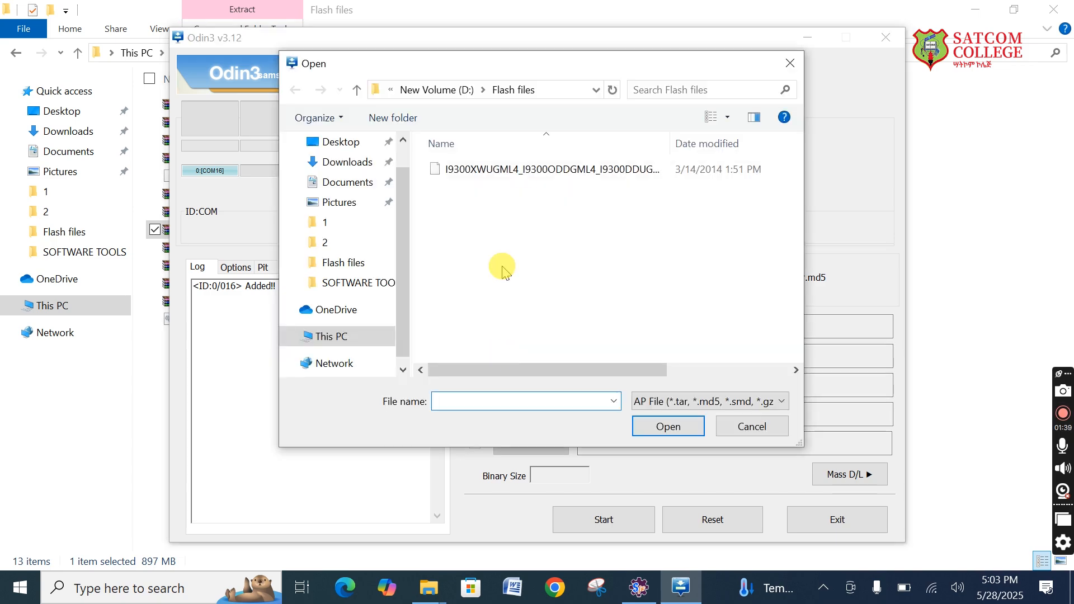
{"action": "left_click", "coordinate": [505, 169]}
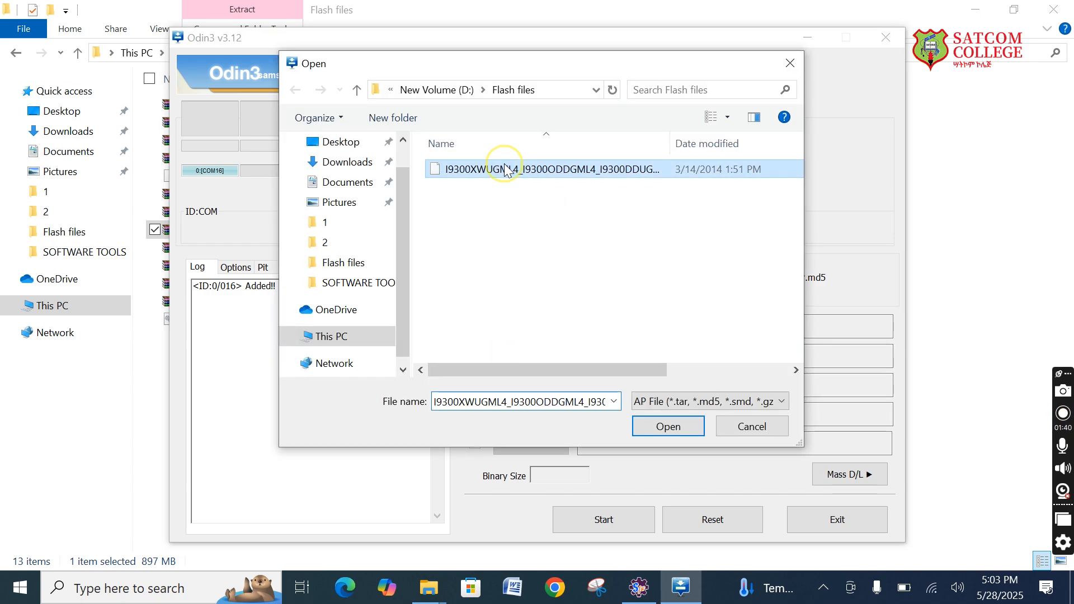
{"action": "left_click", "coordinate": [669, 427]}
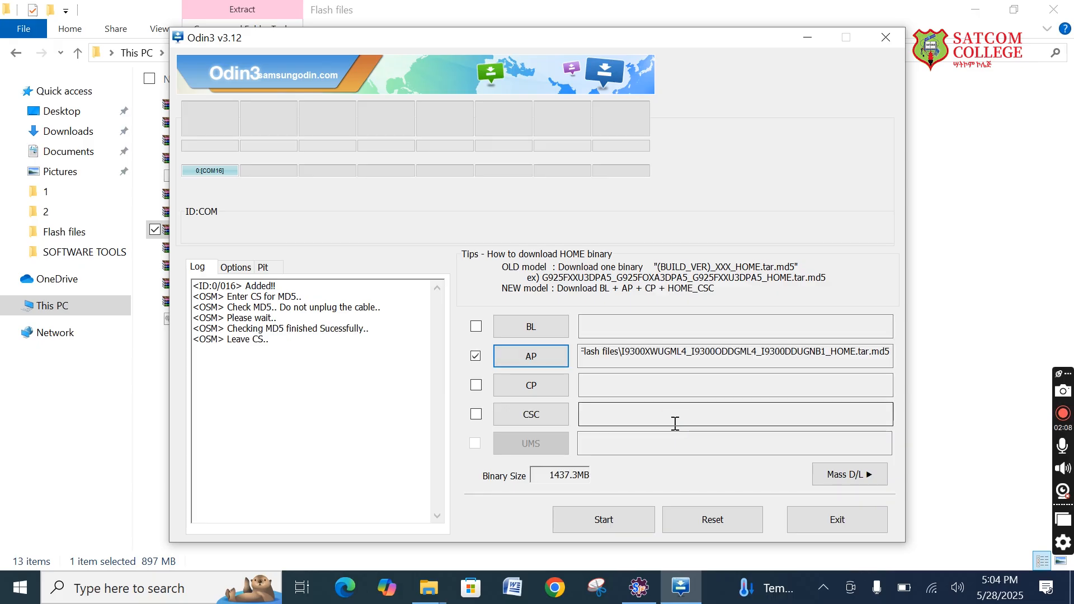
{"action": "left_click", "coordinate": [603, 520]}
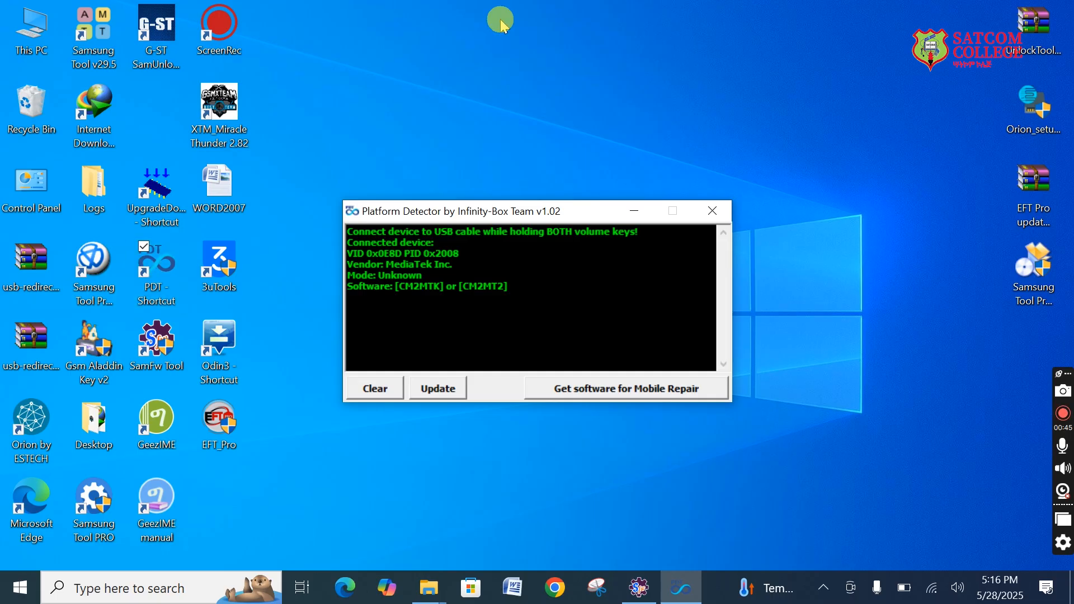
Close the Platform Detector and review the archives in the Flash files folder on drive D.
{"action": "left_click", "coordinate": [717, 210]}
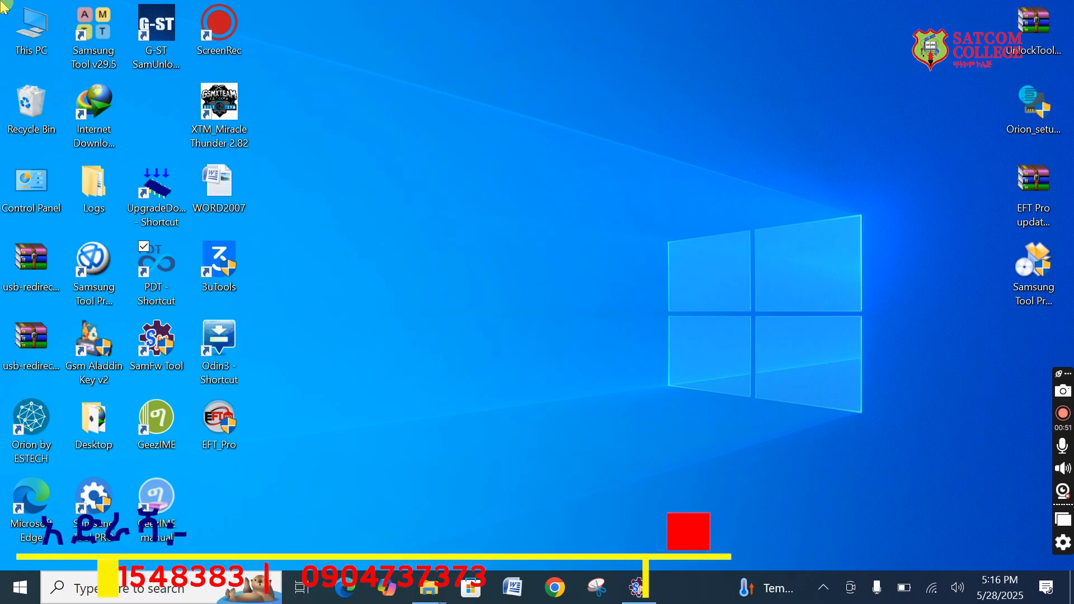
{"action": "double_click", "coordinate": [32, 28]}
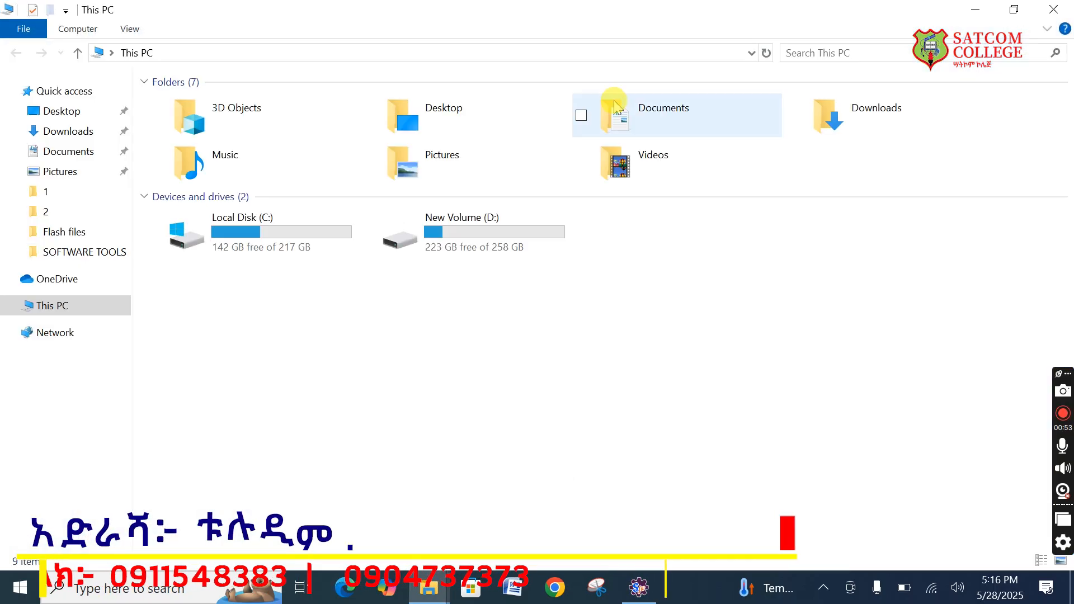
{"action": "double_click", "coordinate": [490, 224]}
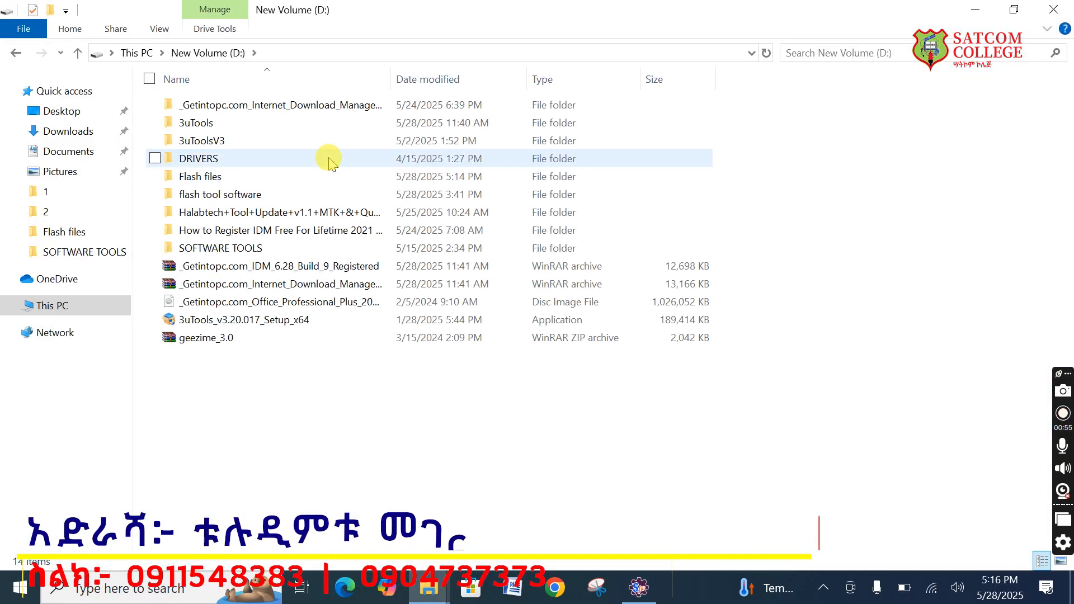
{"action": "double_click", "coordinate": [196, 177]}
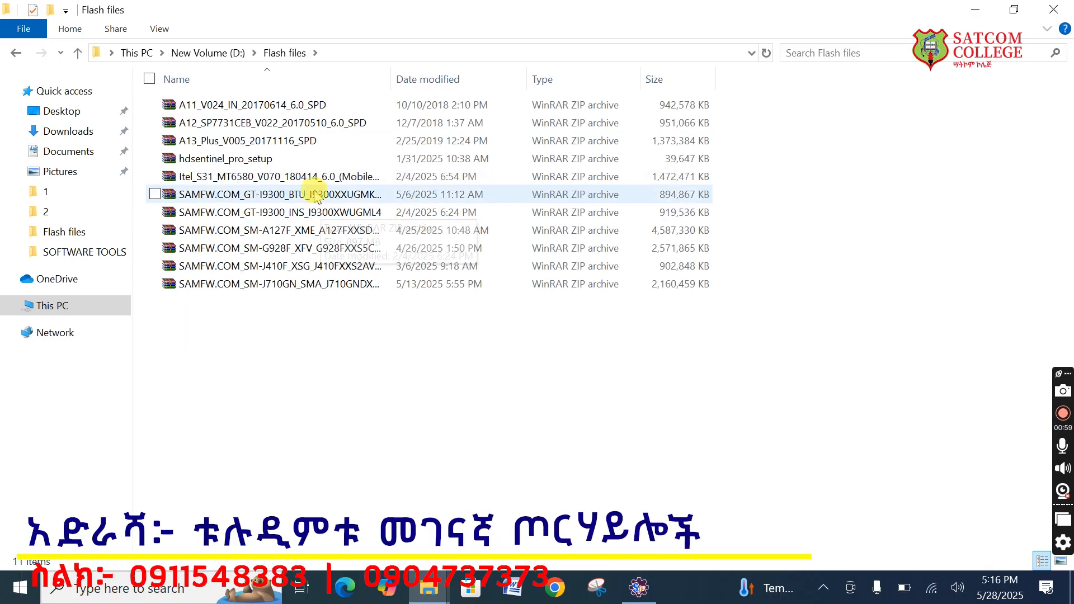
{"action": "left_click", "coordinate": [16, 53]}
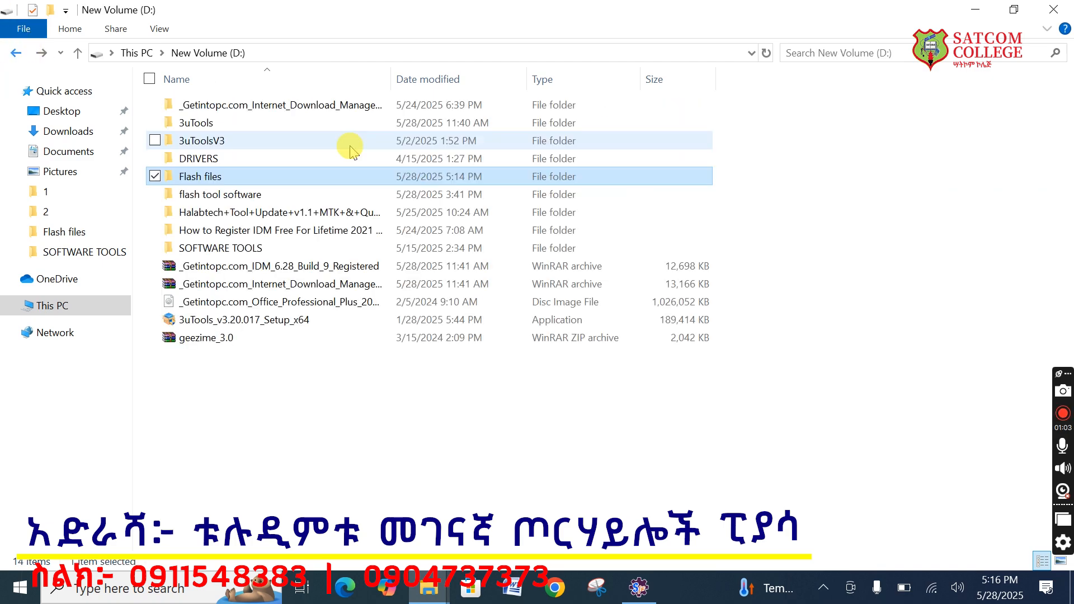
Extract the SP_Flash_Tool_v5.1924_Win archive in place inside the flash tool software folder on drive D.
{"action": "double_click", "coordinate": [218, 194]}
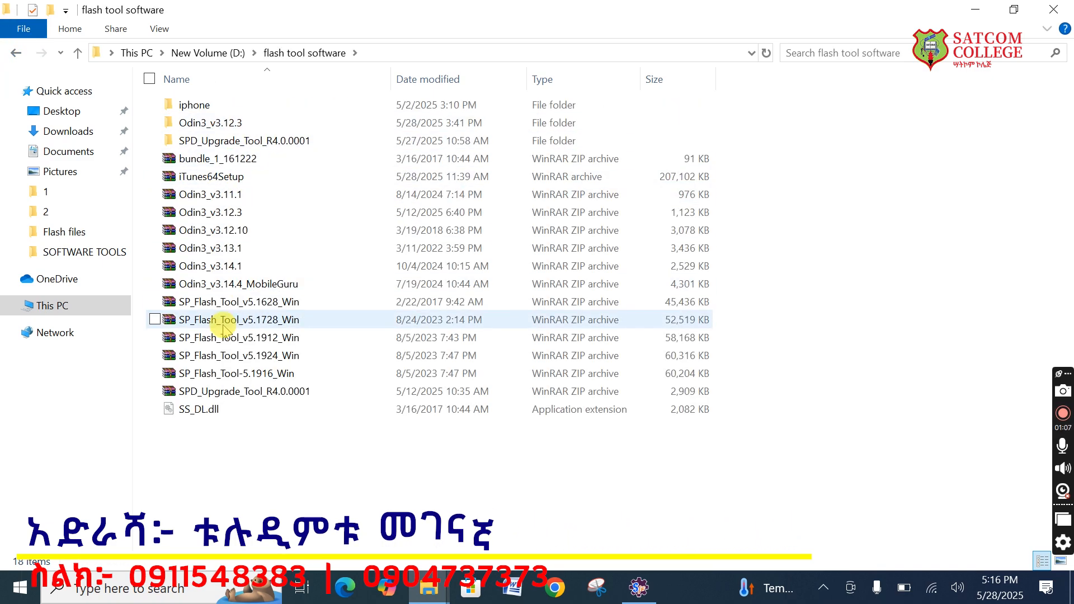
{"action": "left_click", "coordinate": [247, 357]}
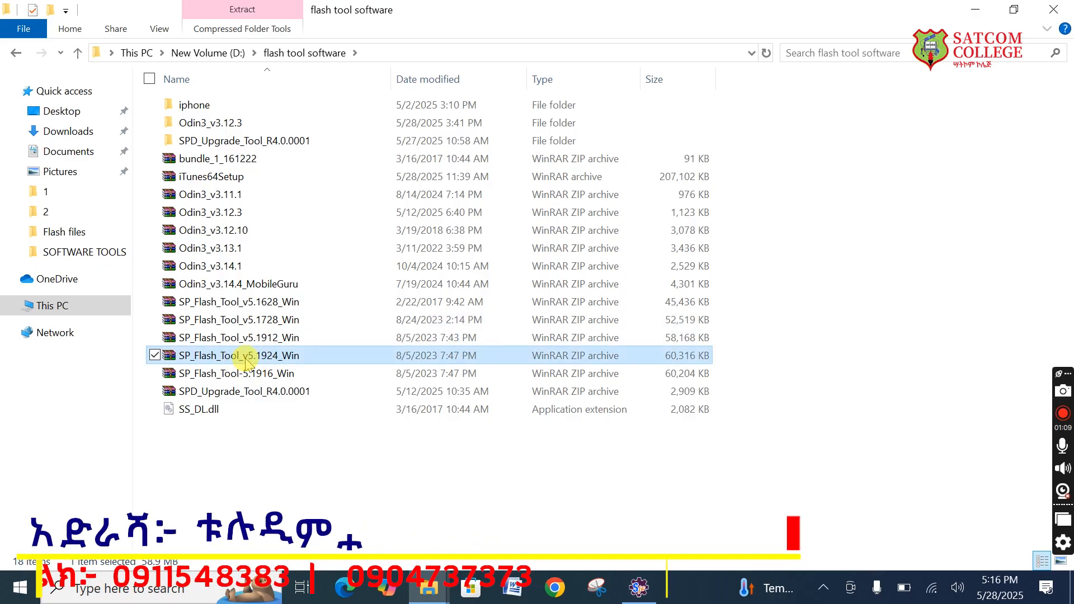
{"action": "right_click", "coordinate": [246, 357]}
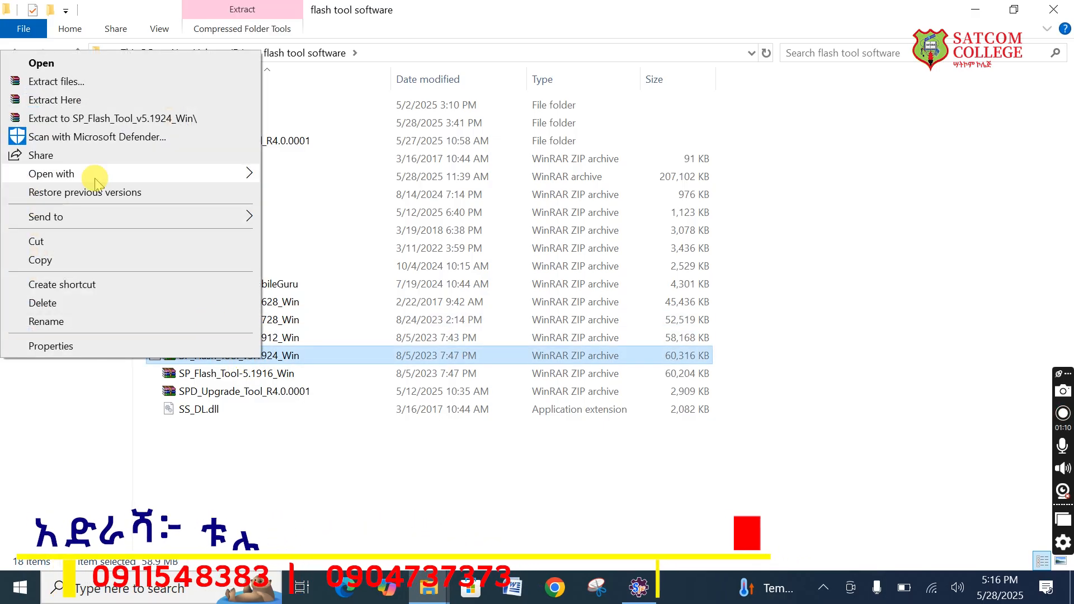
{"action": "left_click", "coordinate": [38, 96]}
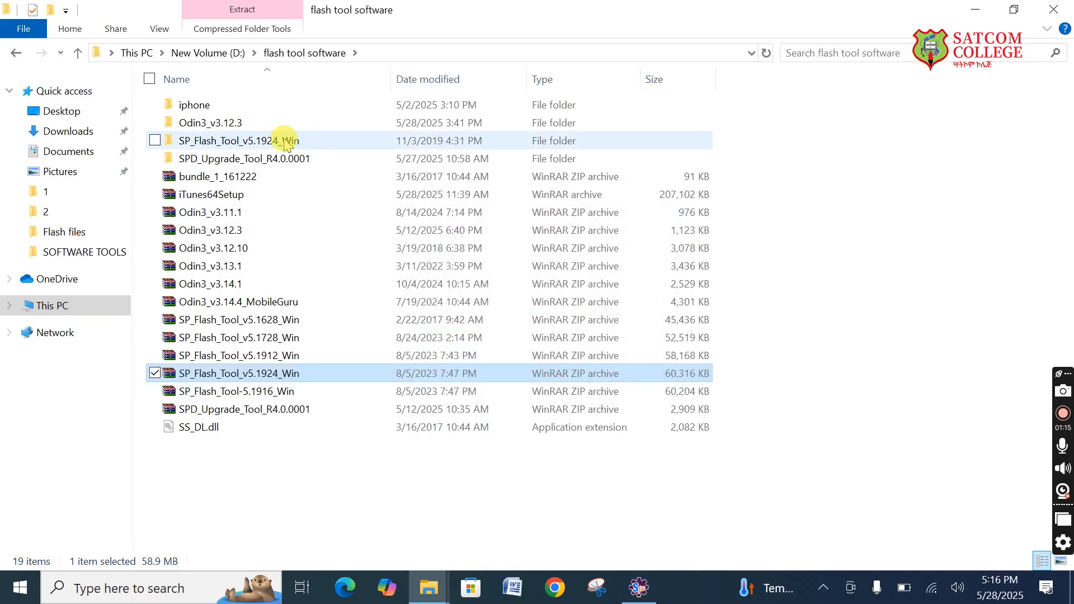
Create a desktop shortcut for the flash_tool application in the extracted SP_Flash_Tool_v5.1924_Win folder.
{"action": "double_click", "coordinate": [255, 144]}
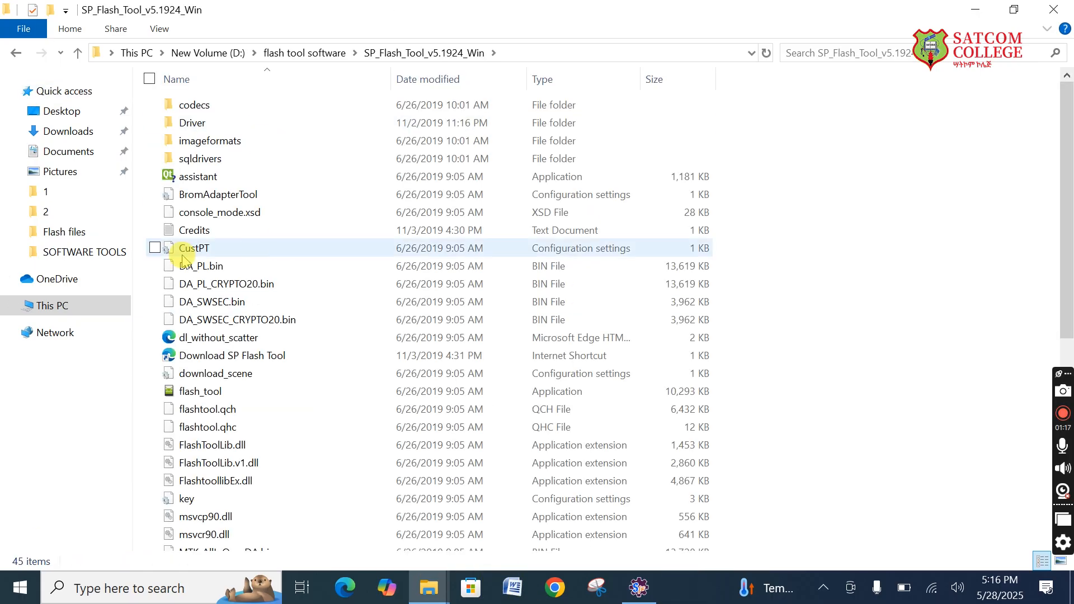
{"action": "left_click", "coordinate": [210, 397]}
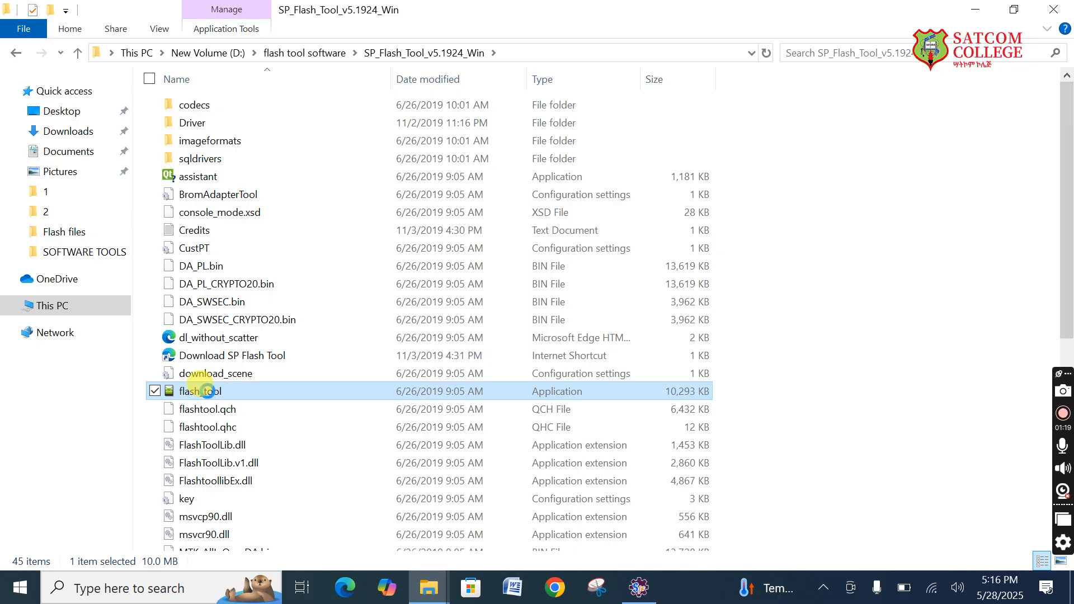
{"action": "right_click", "coordinate": [207, 391]}
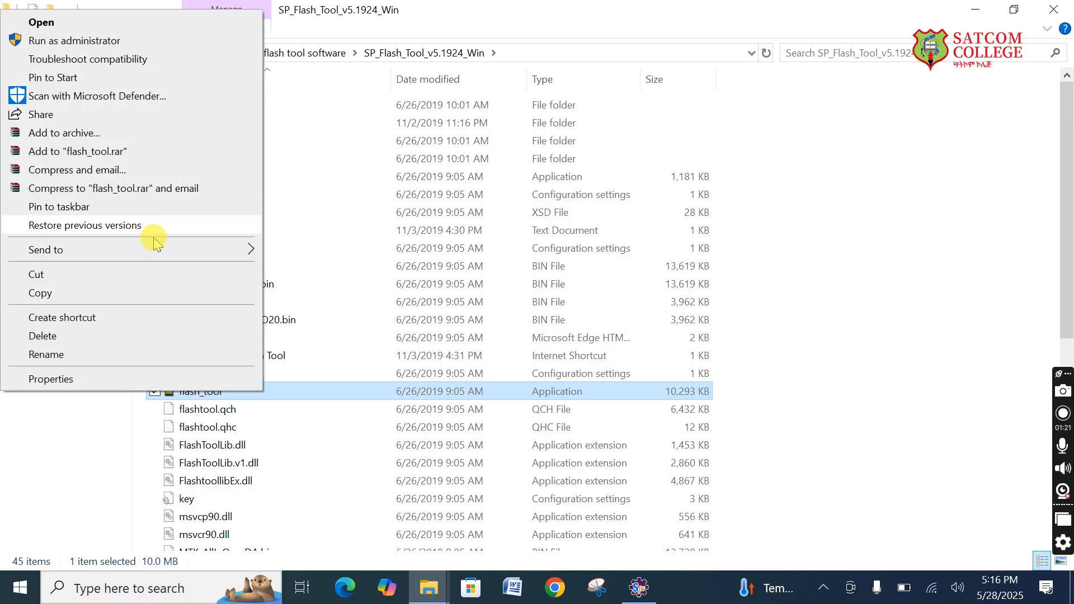
{"action": "mouse_move", "coordinate": [166, 258]}
{"action": "left_click", "coordinate": [334, 289]}
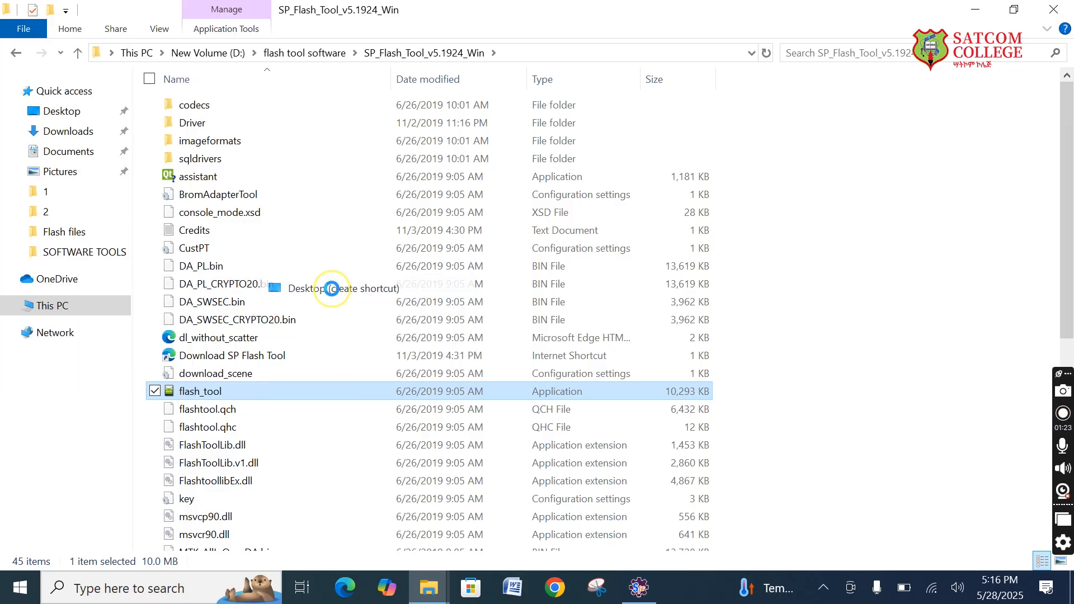
Minimize File Explorer, move the flash_tool shortcut to just below EFT_Pro, and refresh the desktop.
{"action": "left_click", "coordinate": [972, 11]}
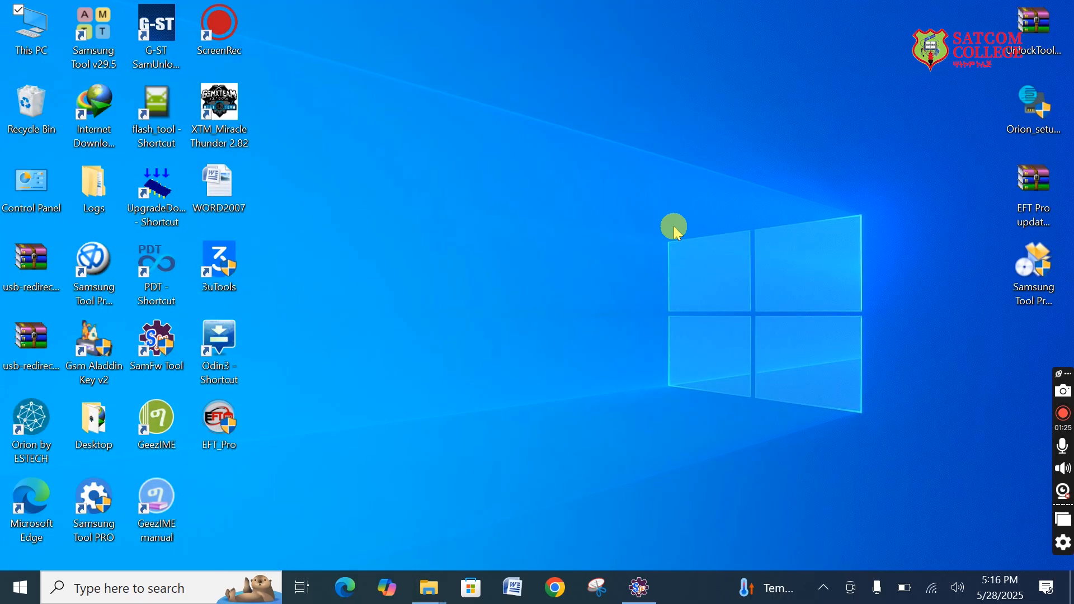
{"action": "left_click_drag", "start_coordinate": [147, 141], "coordinate": [227, 508]}
{"action": "right_click", "coordinate": [549, 290]}
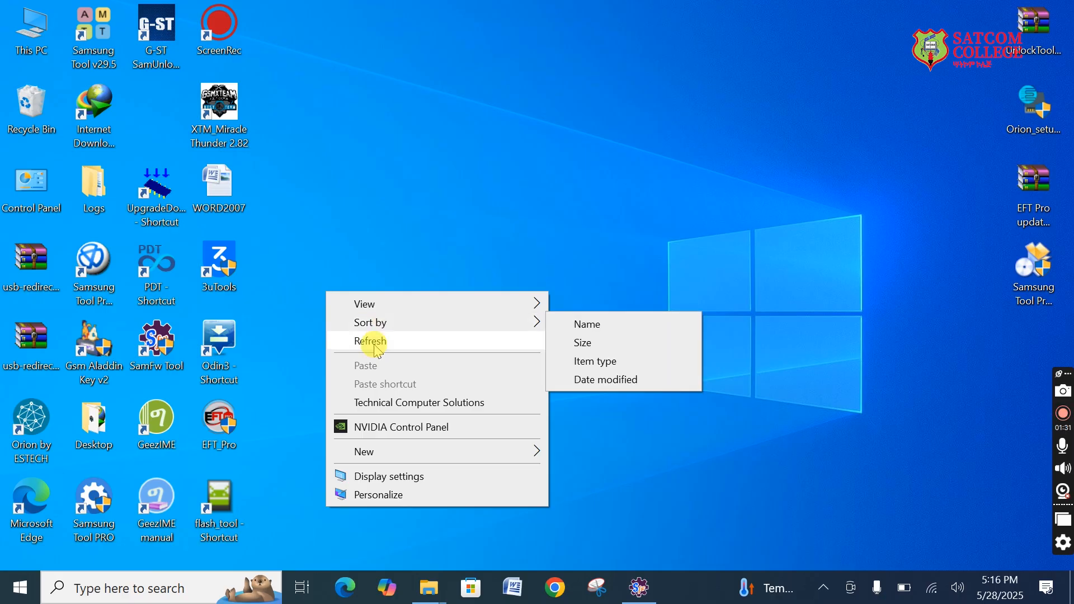
{"action": "left_click", "coordinate": [374, 346]}
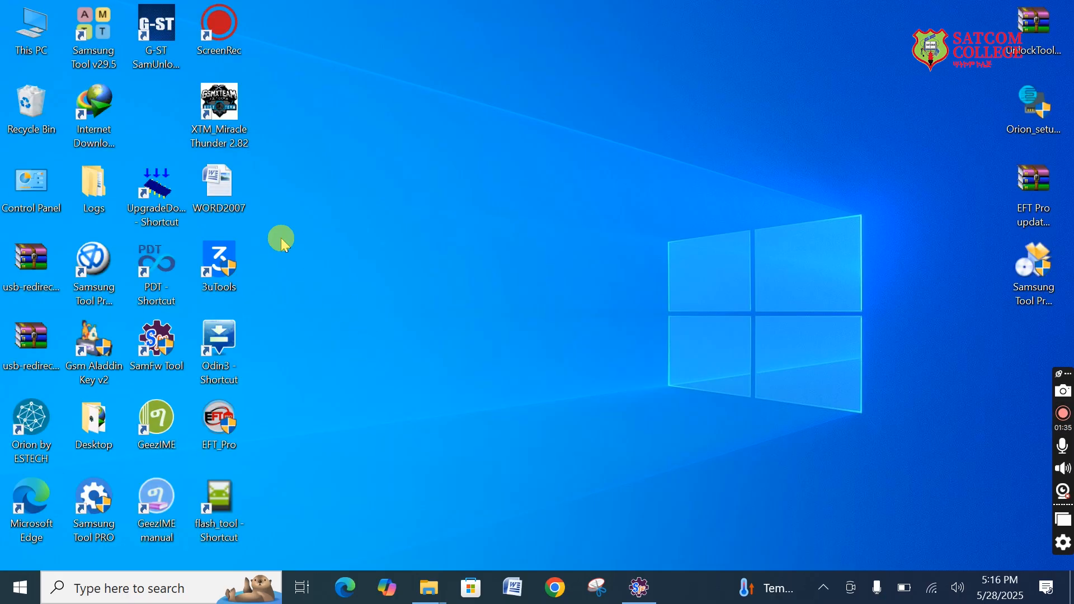
Extract the Itel_S31_MT6580_V070_180414_6.0 firmware archive in place inside the Flash files folder on drive D.
{"action": "left_click", "coordinate": [49, 45]}
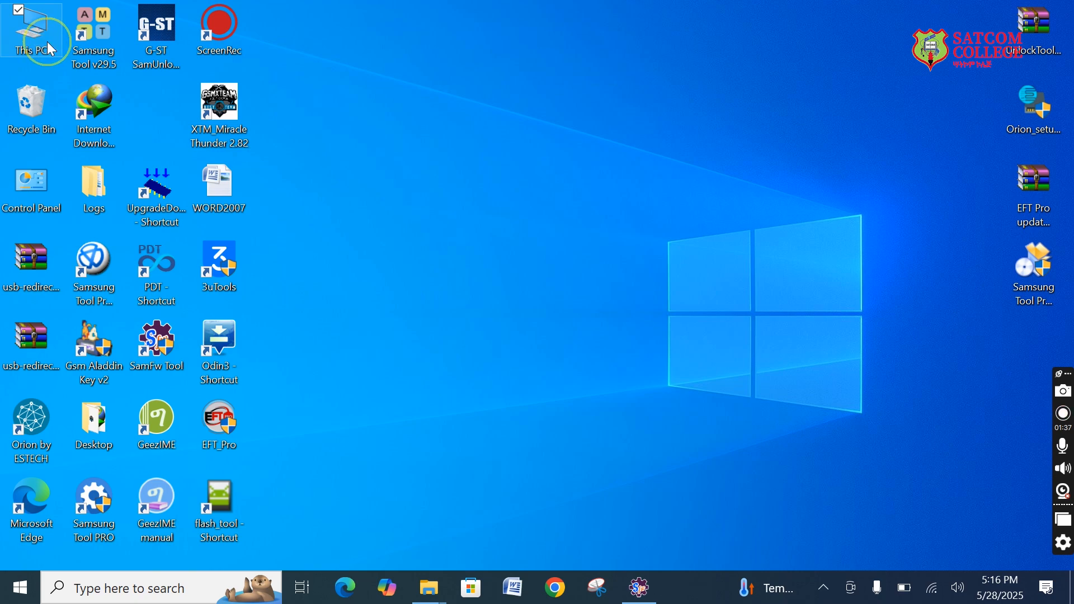
{"action": "double_click", "coordinate": [48, 45]}
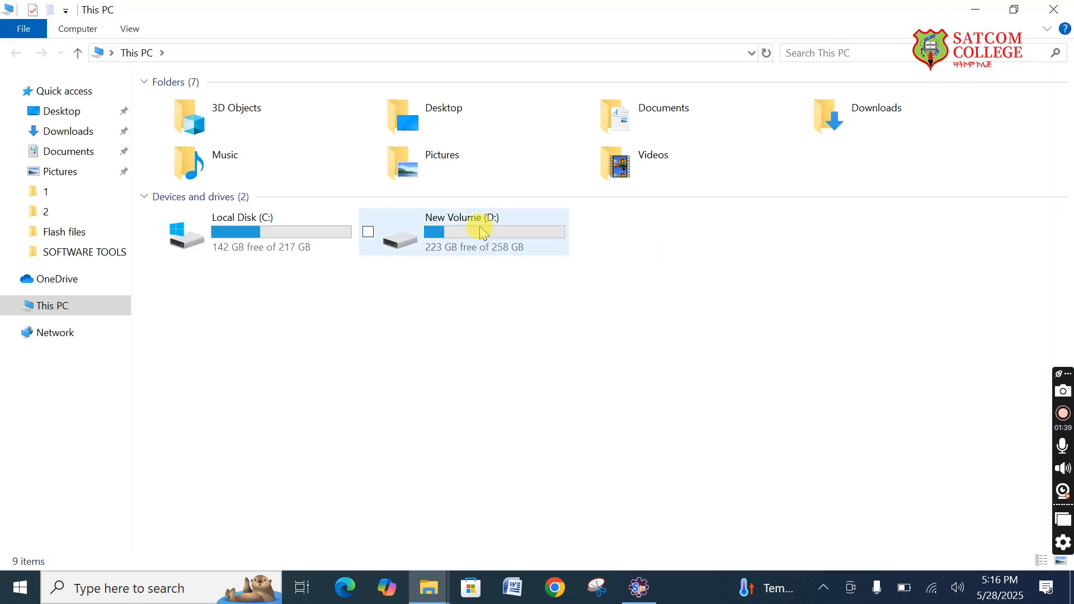
{"action": "double_click", "coordinate": [493, 241]}
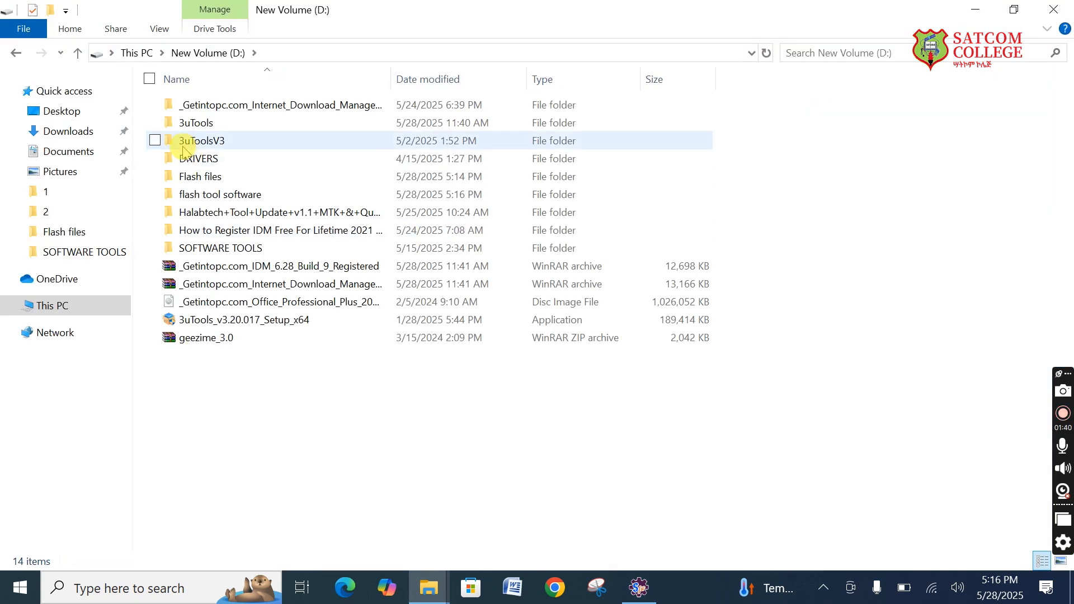
{"action": "double_click", "coordinate": [193, 177]}
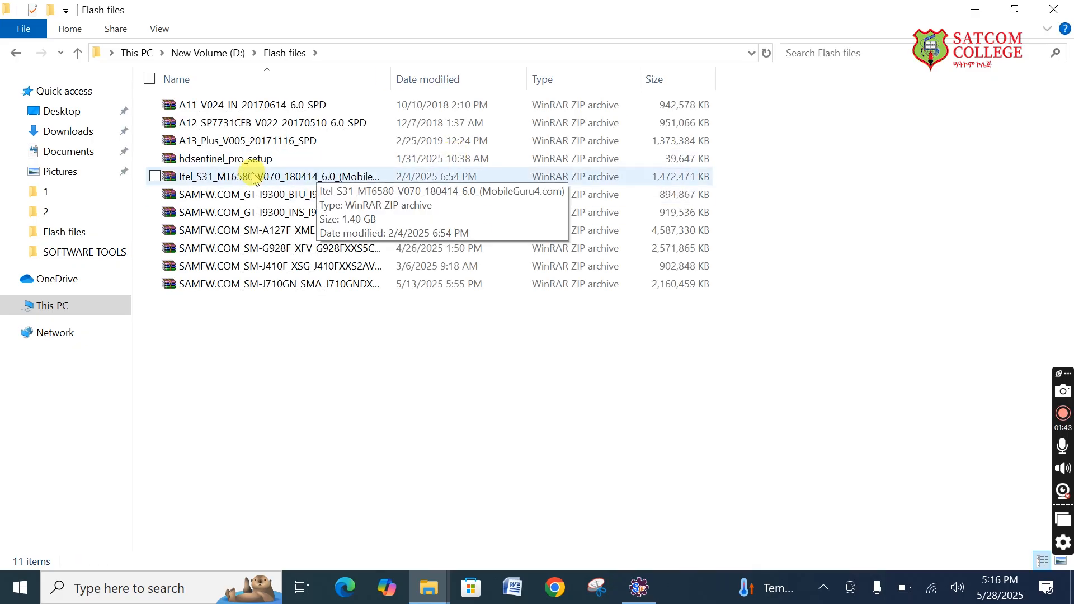
{"action": "left_click", "coordinate": [254, 179]}
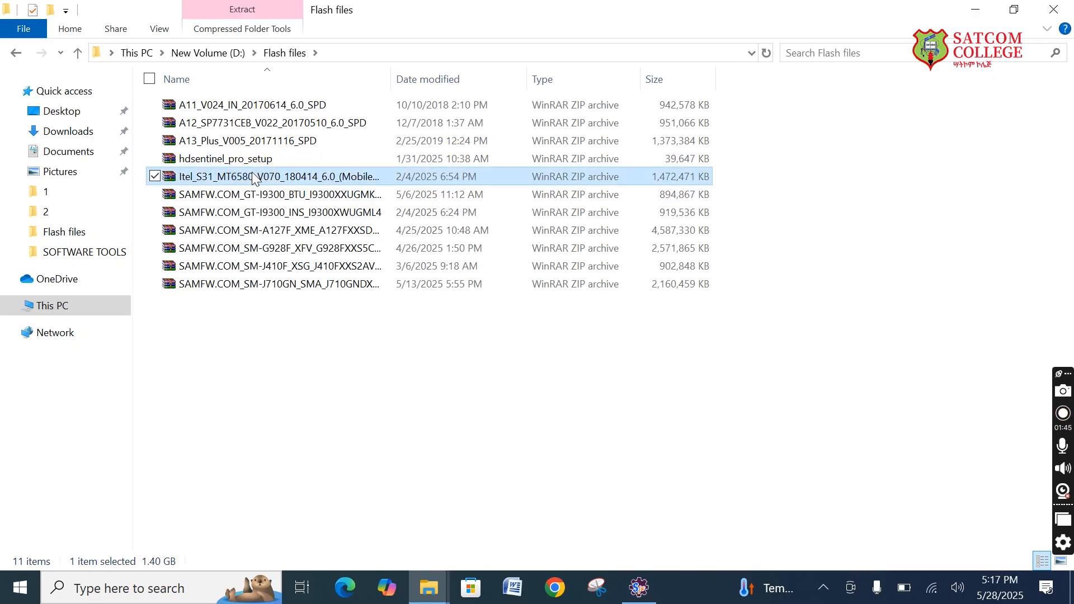
{"action": "right_click", "coordinate": [253, 178]}
{"action": "left_click", "coordinate": [93, 222]}
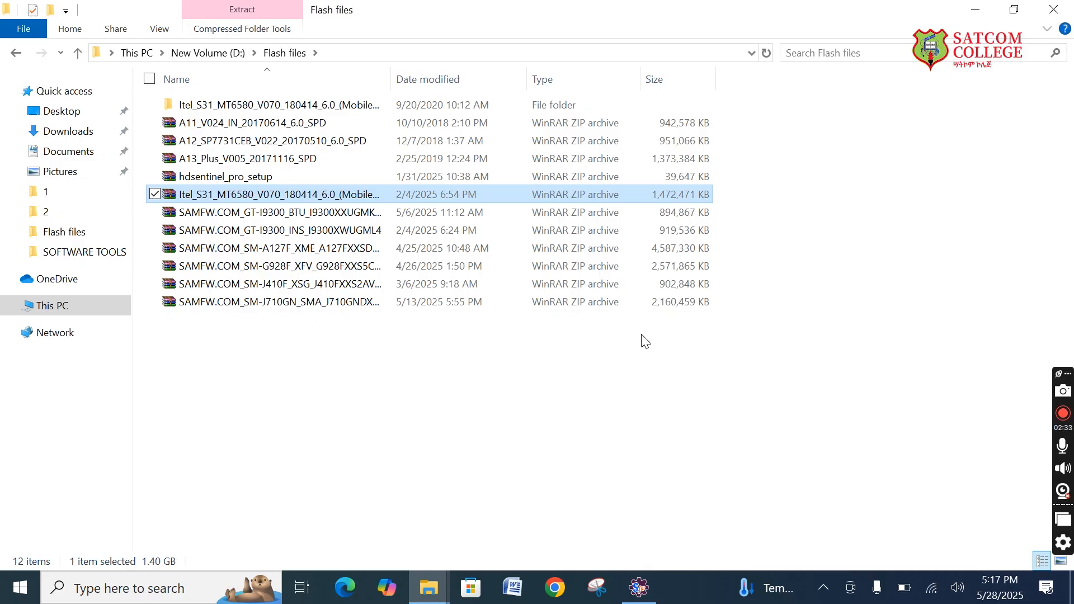
Minimize File Explorer, launch Smart Phone Flash Tool from its flash_tool desktop shortcut and maximize its window.
{"action": "left_click", "coordinate": [964, 15]}
{"action": "double_click", "coordinate": [222, 501]}
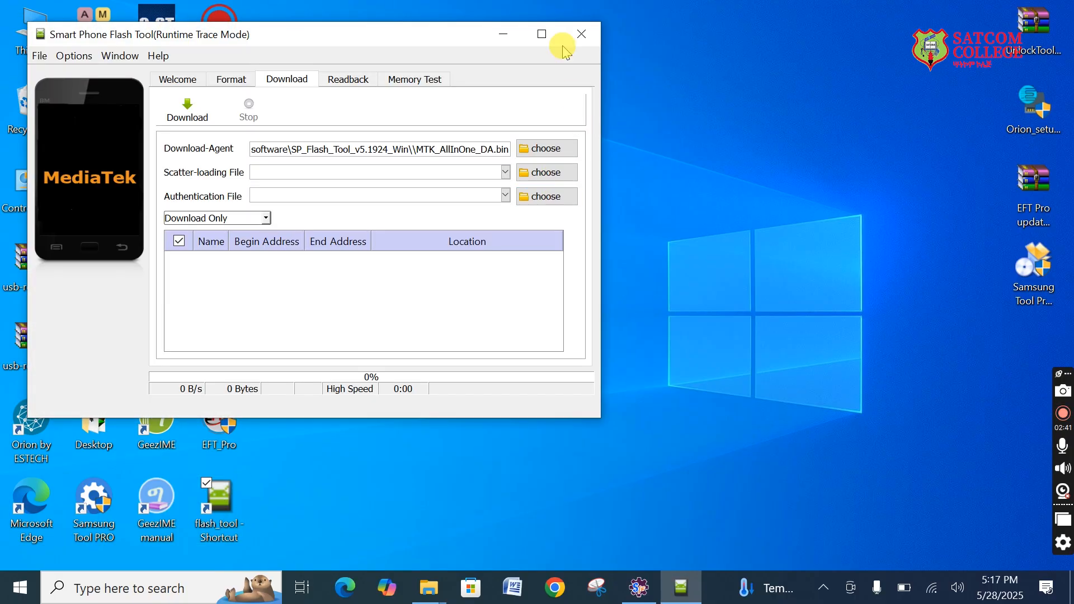
{"action": "left_click", "coordinate": [540, 36]}
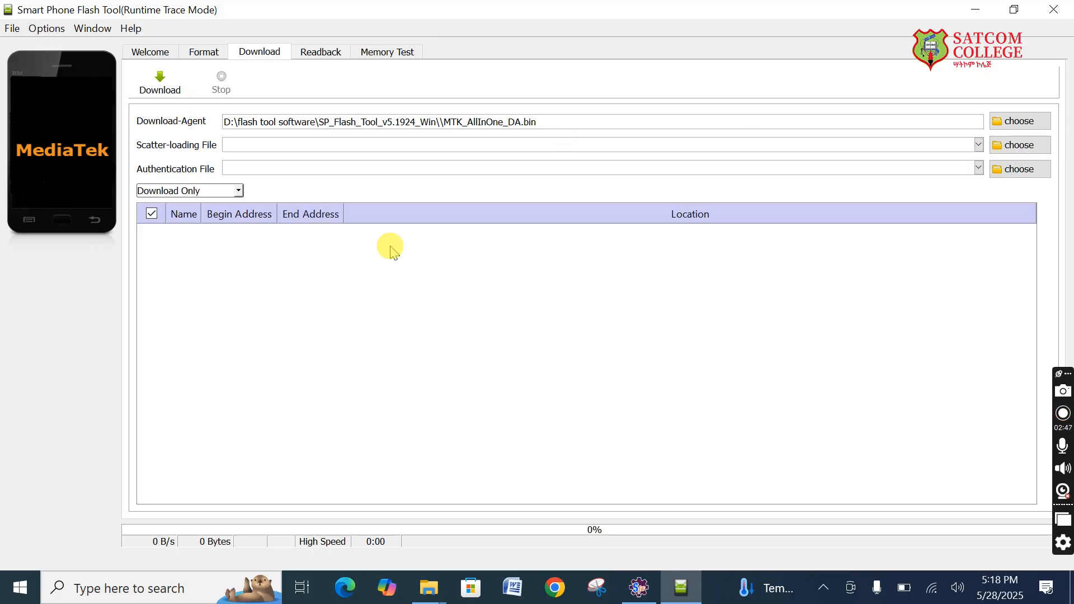
Load MT6580_Android_scatter as the scatter-loading file from the Firmware folder of the extracted Itel_S31 files in Flash files on drive D.
{"action": "left_click", "coordinate": [1035, 147]}
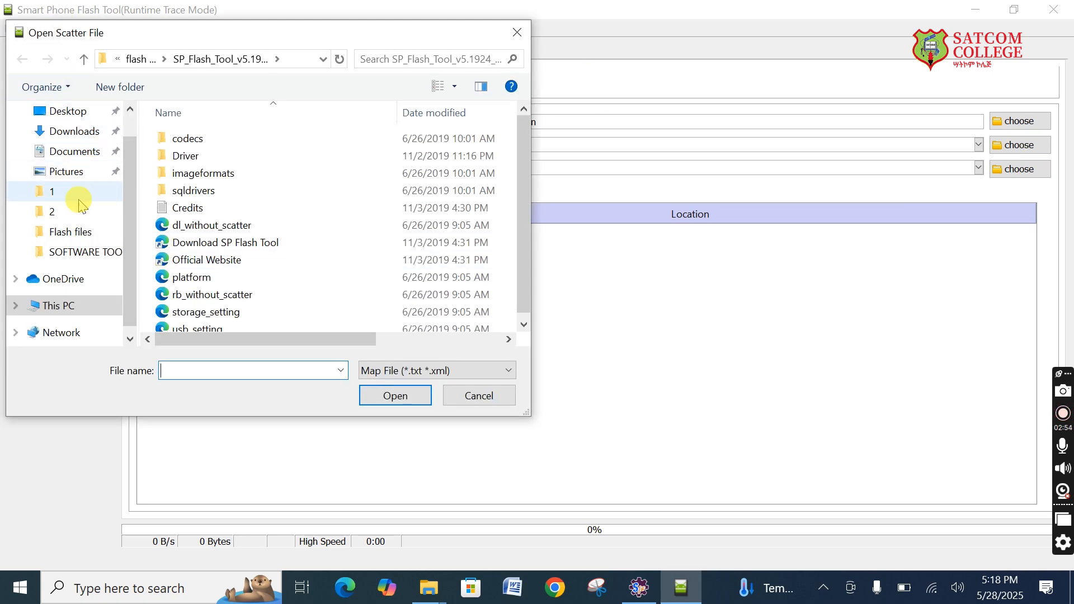
{"action": "left_click", "coordinate": [67, 309]}
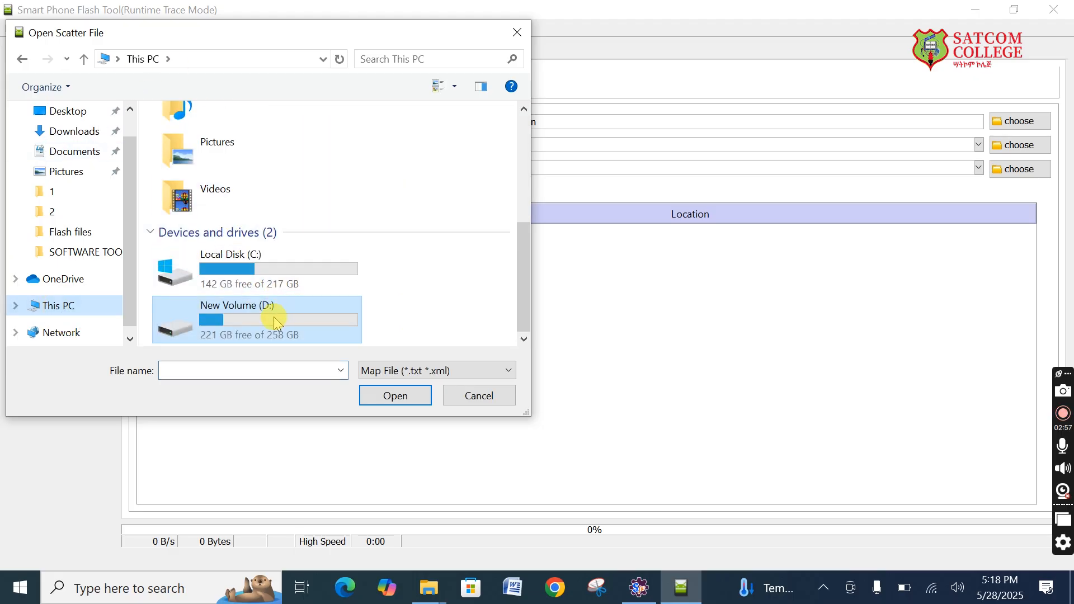
{"action": "double_click", "coordinate": [275, 322]}
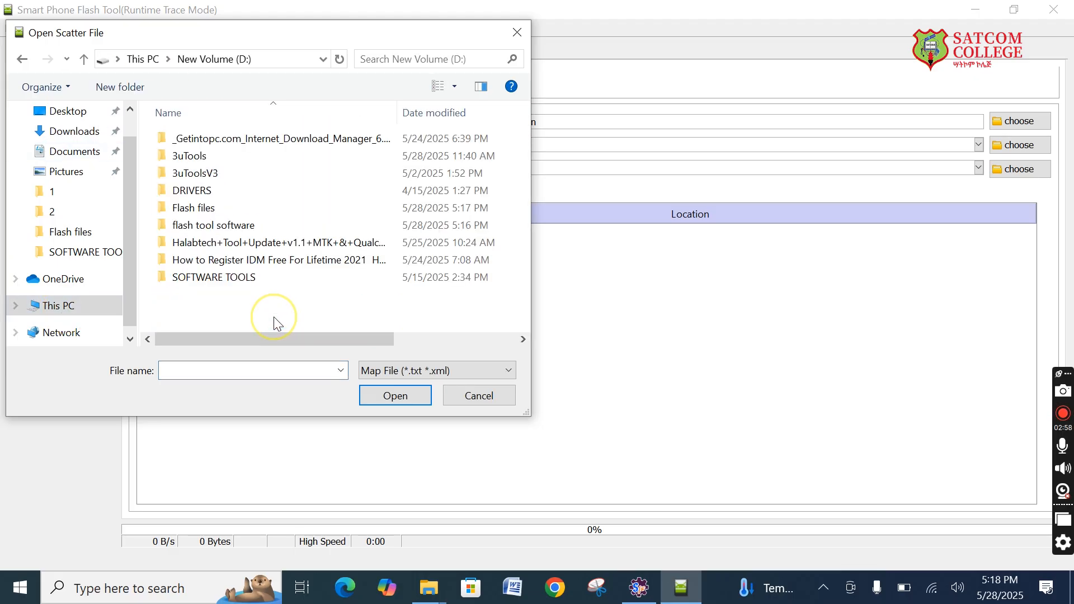
{"action": "double_click", "coordinate": [202, 210]}
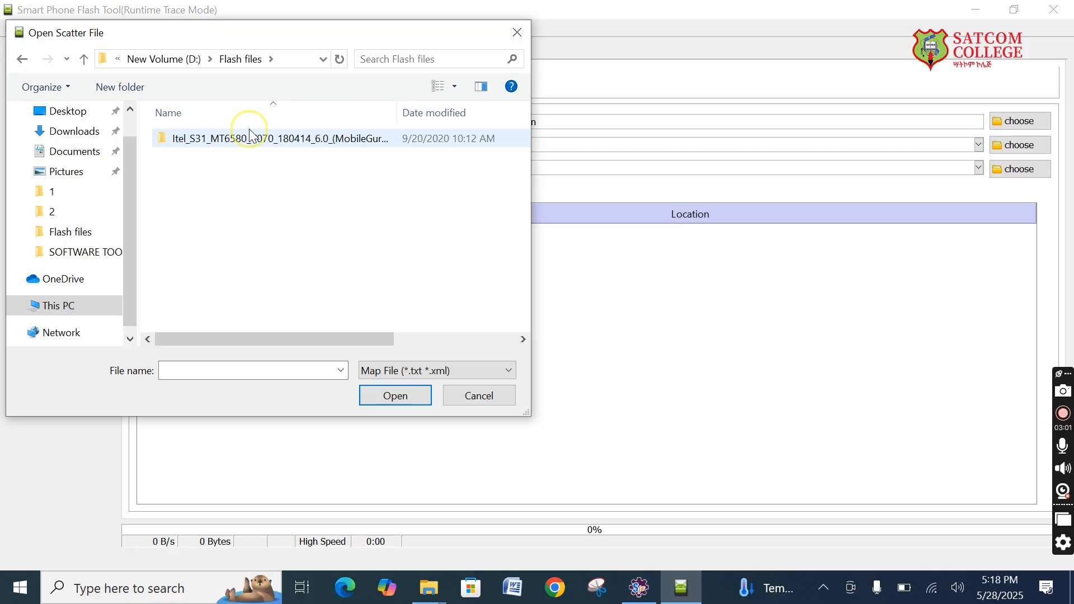
{"action": "double_click", "coordinate": [250, 134]}
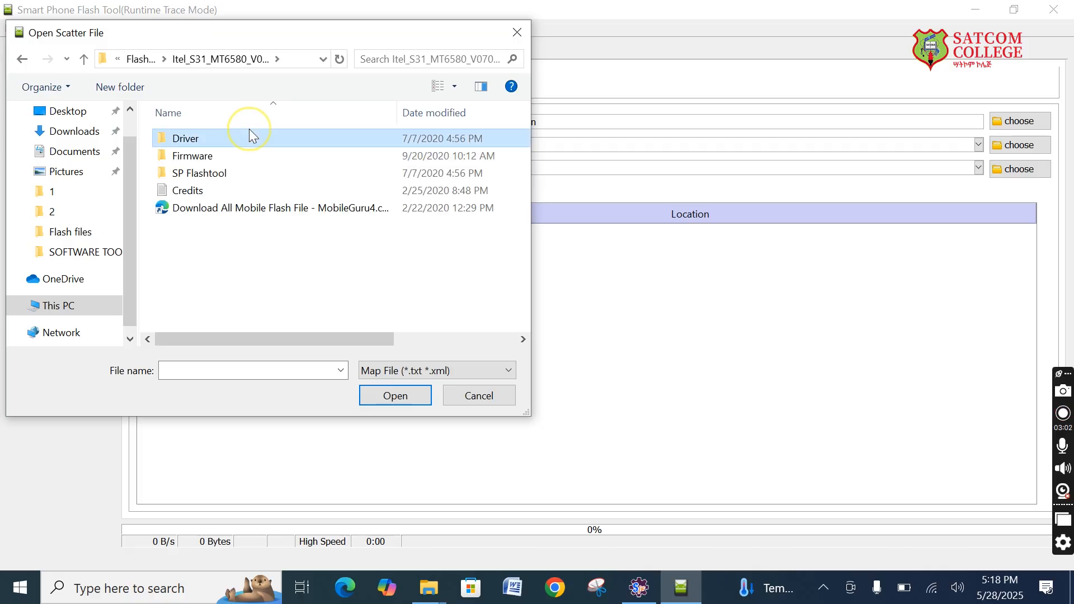
{"action": "double_click", "coordinate": [205, 156]}
{"action": "left_click", "coordinate": [242, 190]}
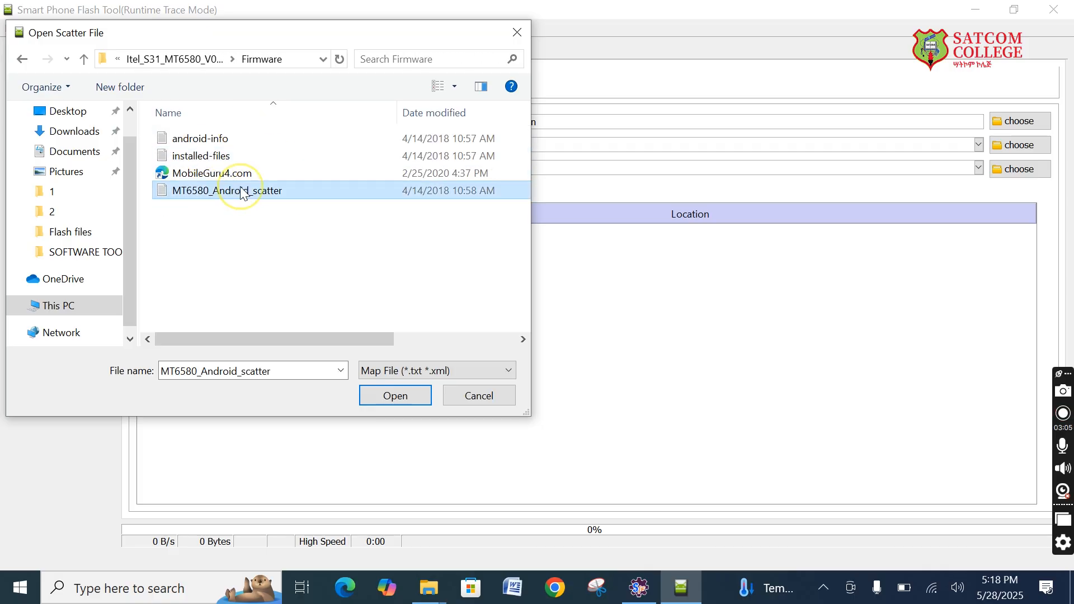
{"action": "left_click", "coordinate": [401, 400]}
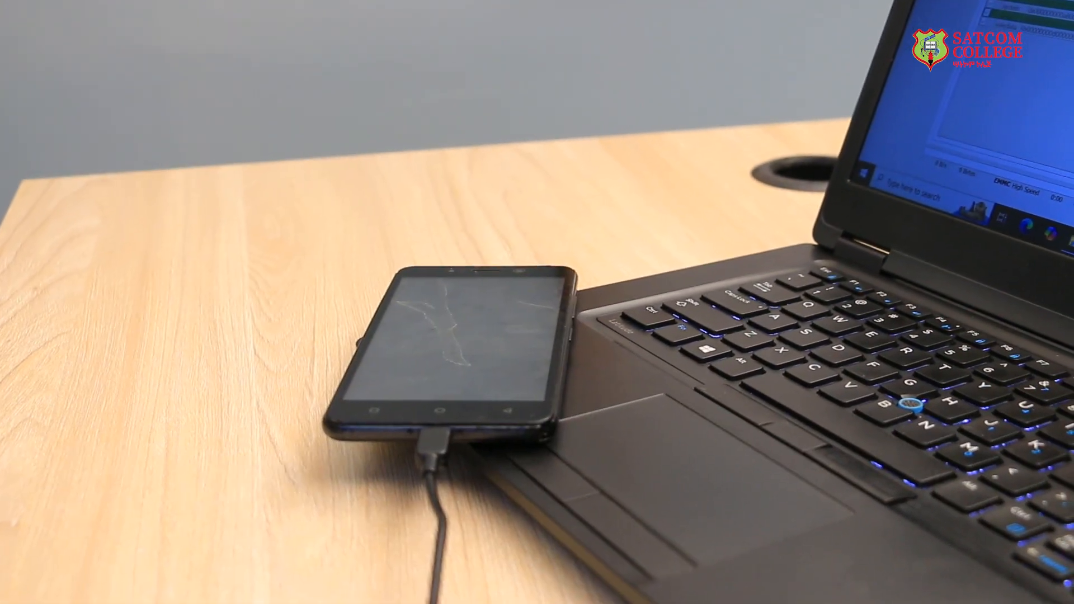
Flash all the listed Itel S31 partitions to the phone in Download Only mode and dismiss the completion dialog.
{"action": "left_click", "coordinate": [160, 87]}
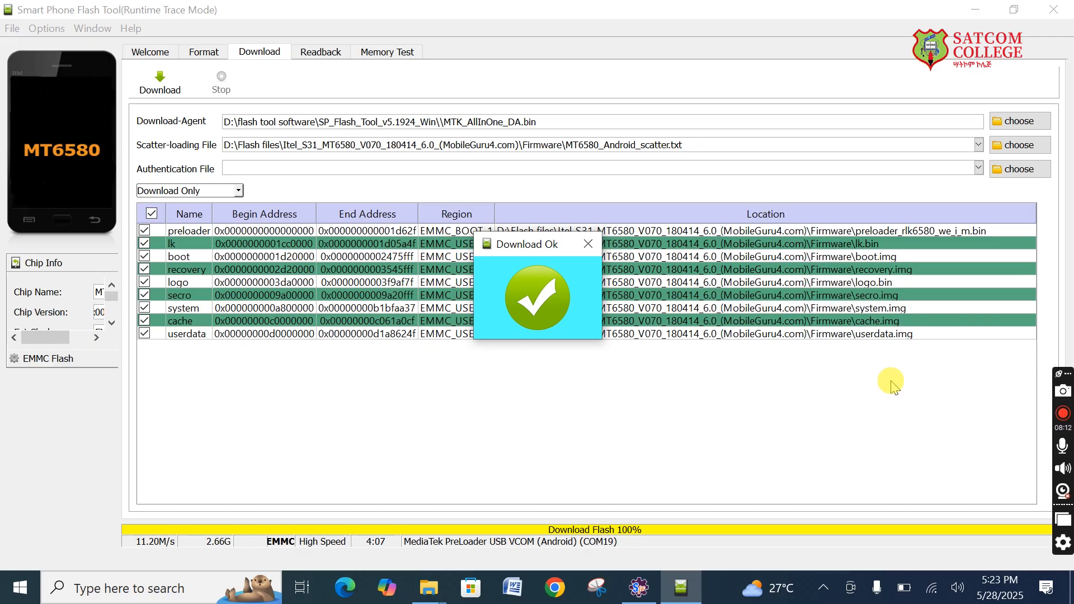
{"action": "left_click", "coordinate": [587, 243]}
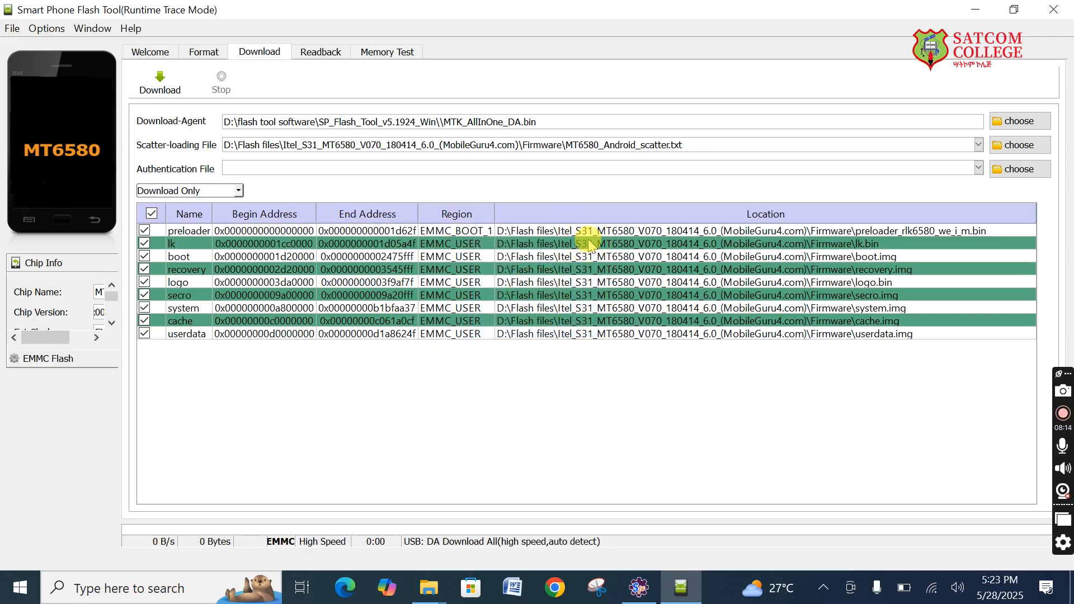